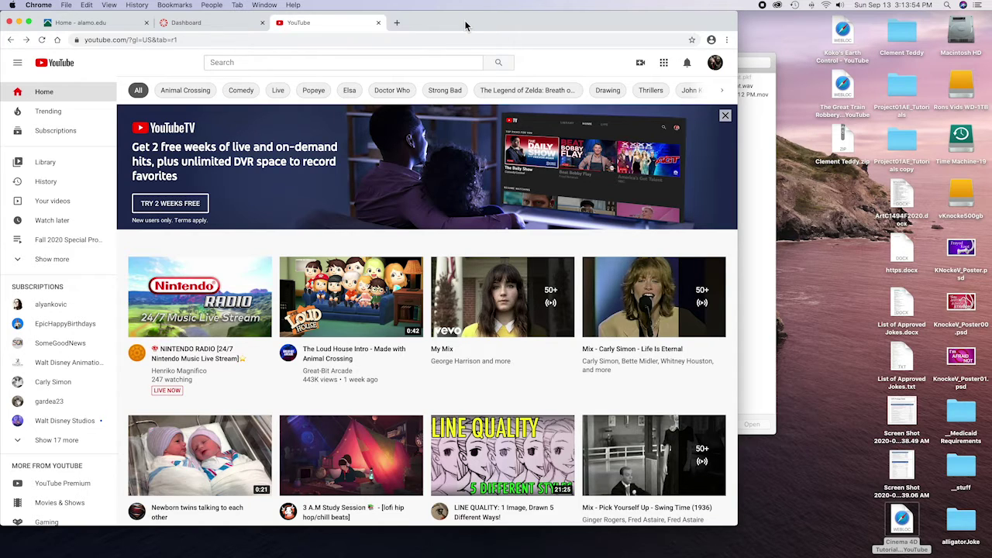
Step: Open YouTube Studio from the account and go to its audio library
left_click(714, 65)
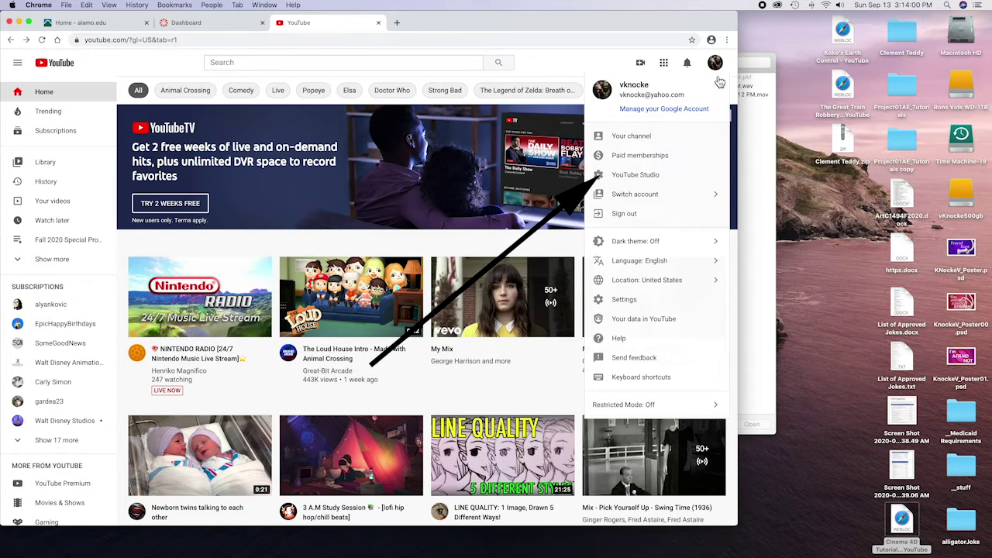
left_click(639, 177)
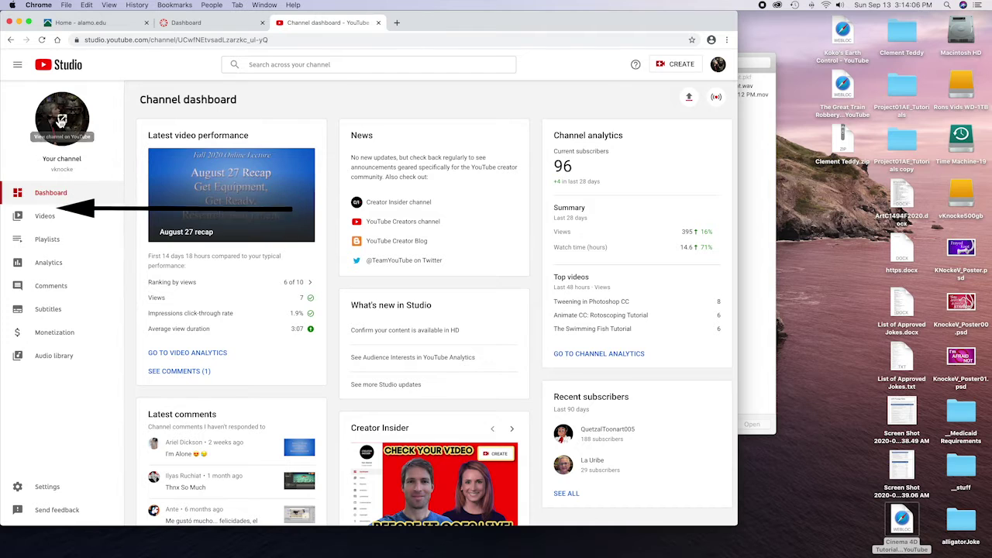
left_click(46, 357)
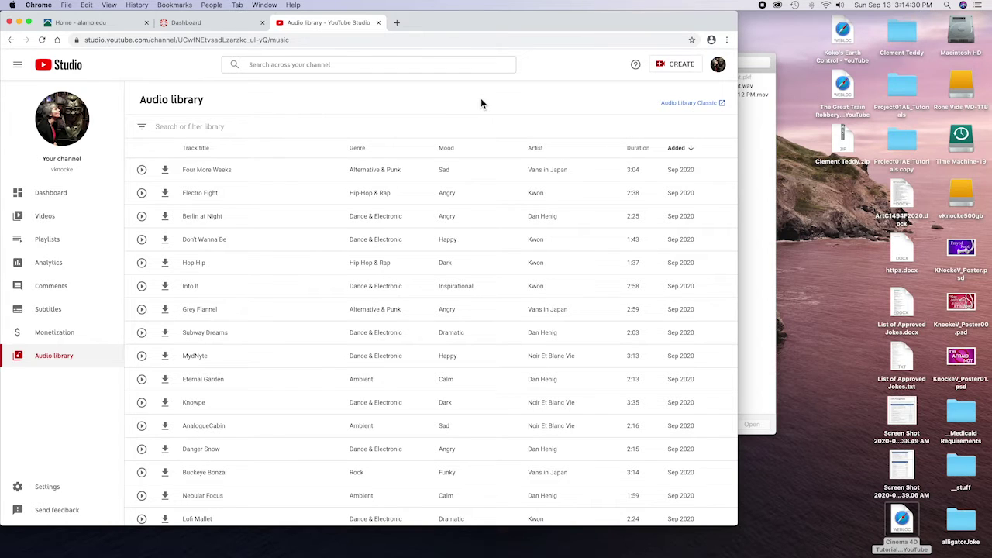
scroll(481, 98, "down", 1)
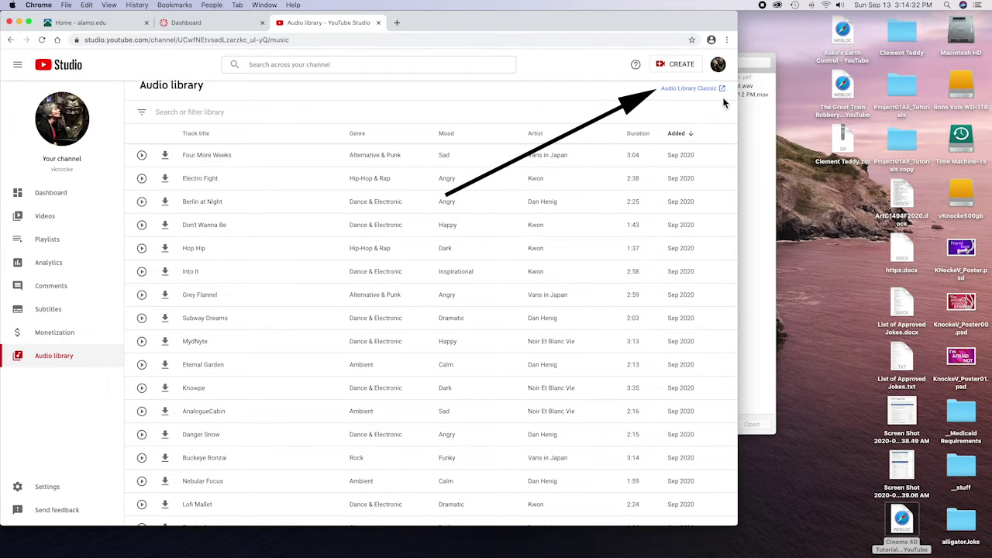
scroll(723, 102, "up", 1)
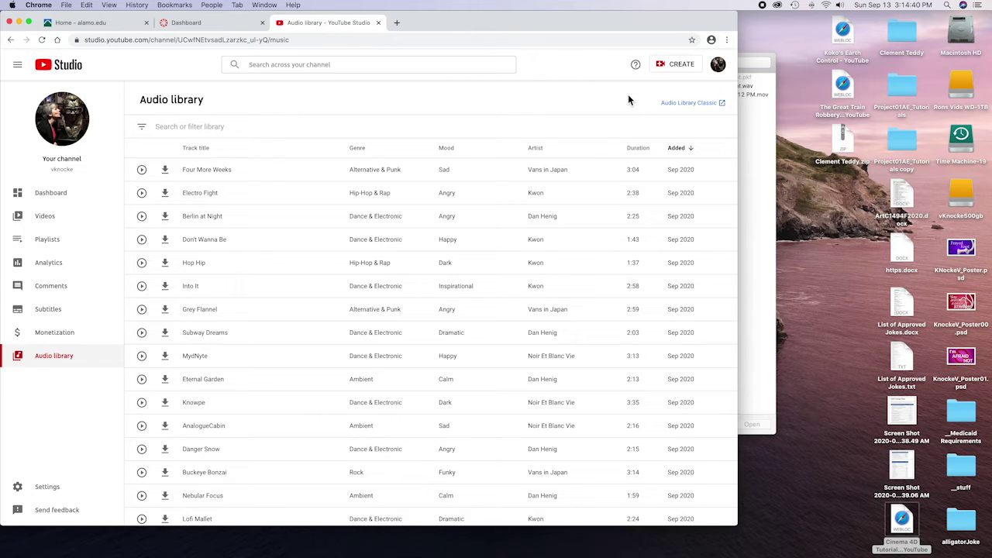
Step: Preview the track Four More Weeks and filter the library to tracks longer than 0:20
left_click(149, 133)
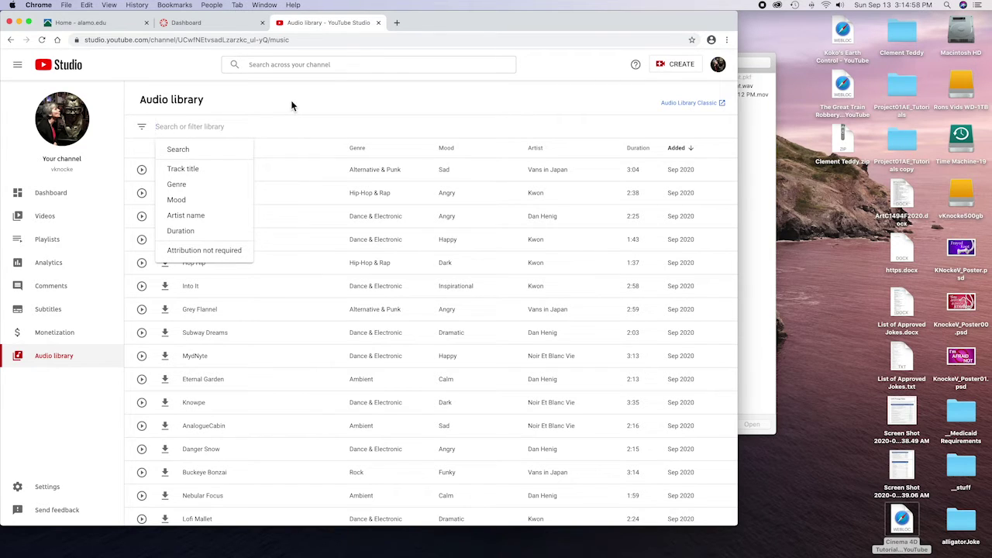
left_click(141, 169)
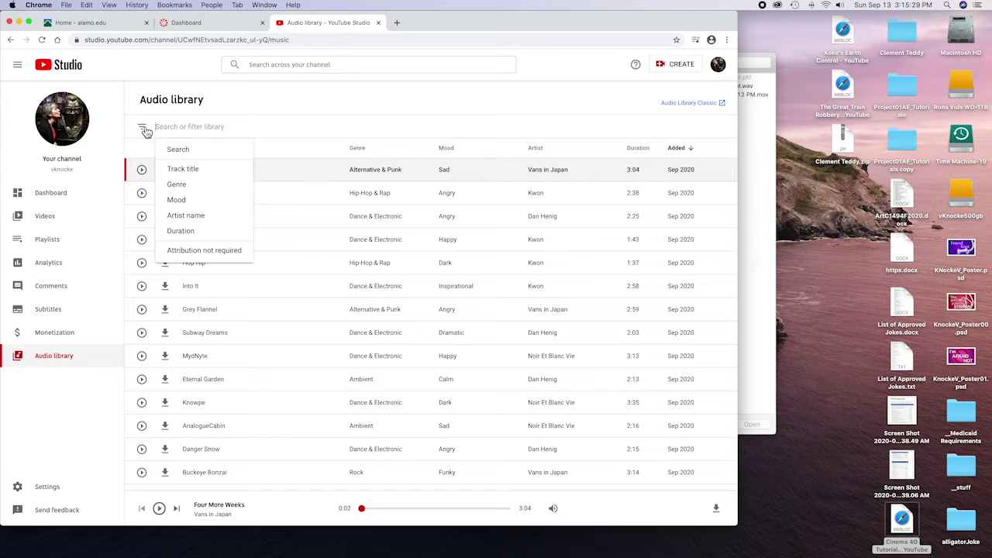
left_click(194, 233)
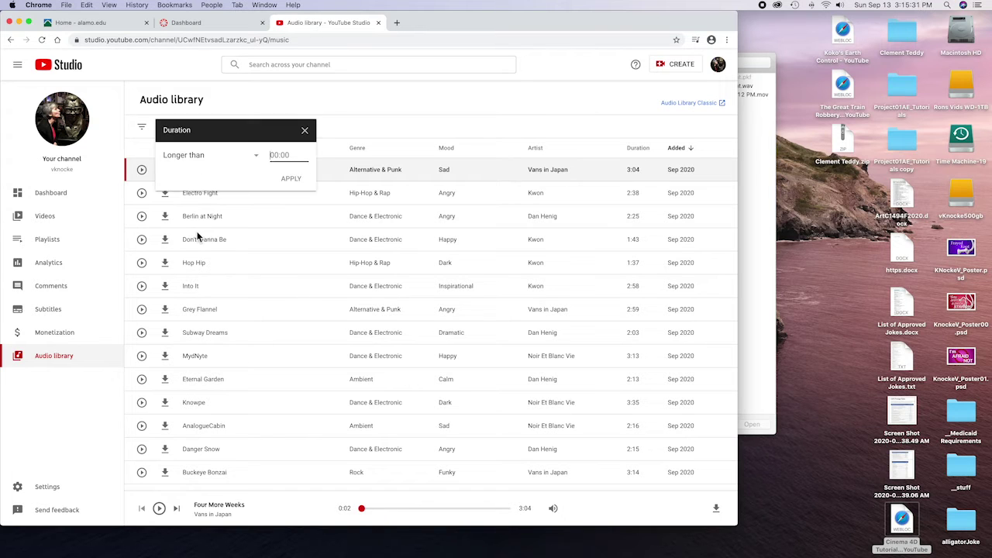
left_click(260, 159)
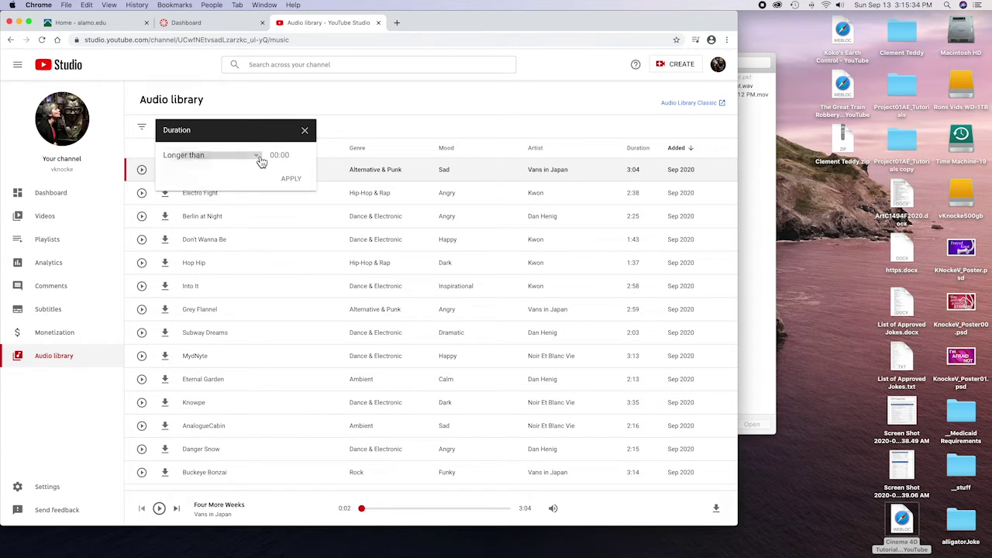
left_click(282, 155)
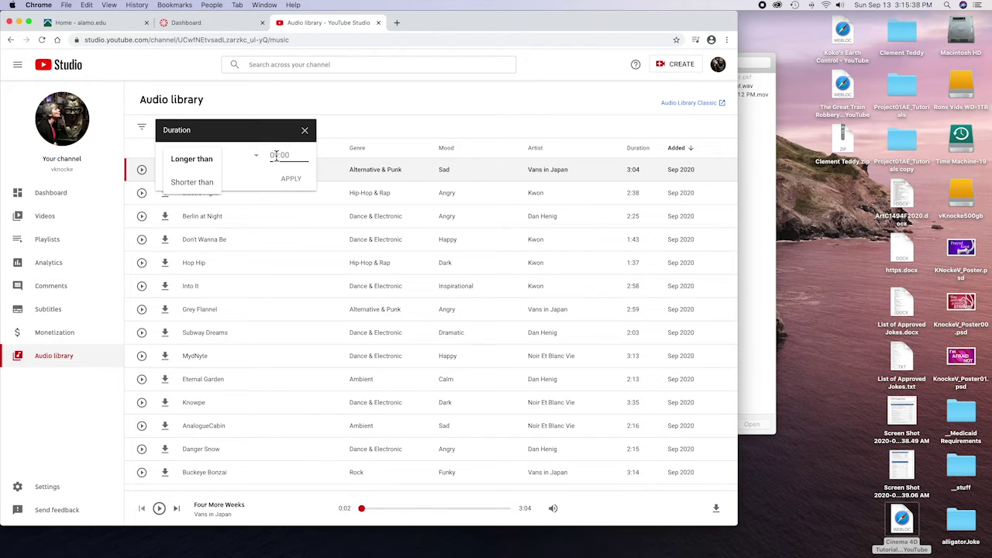
left_click(278, 159)
left_click(265, 155)
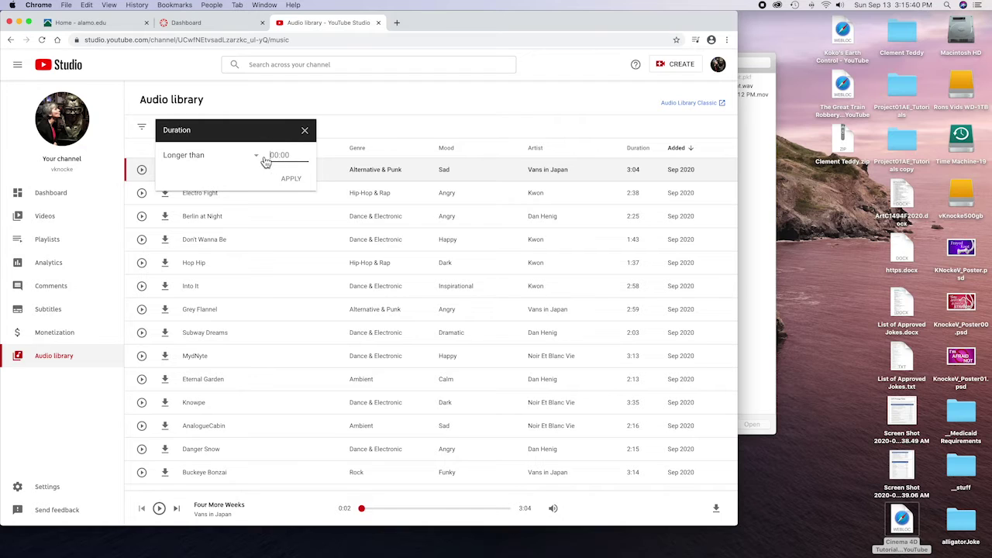
type("20")
left_click(286, 180)
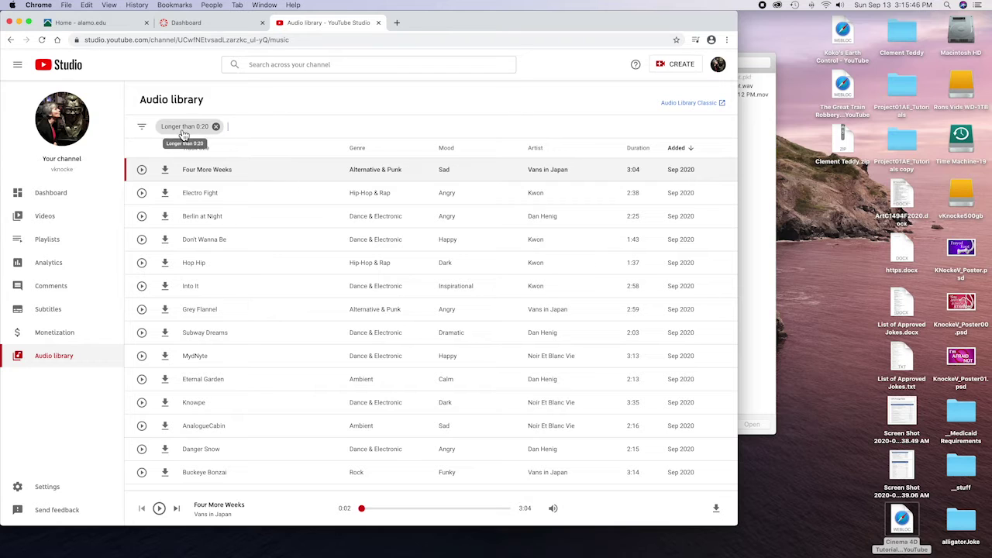
Step: Change the duration filter to tracks shorter than 2:00
left_click(183, 133)
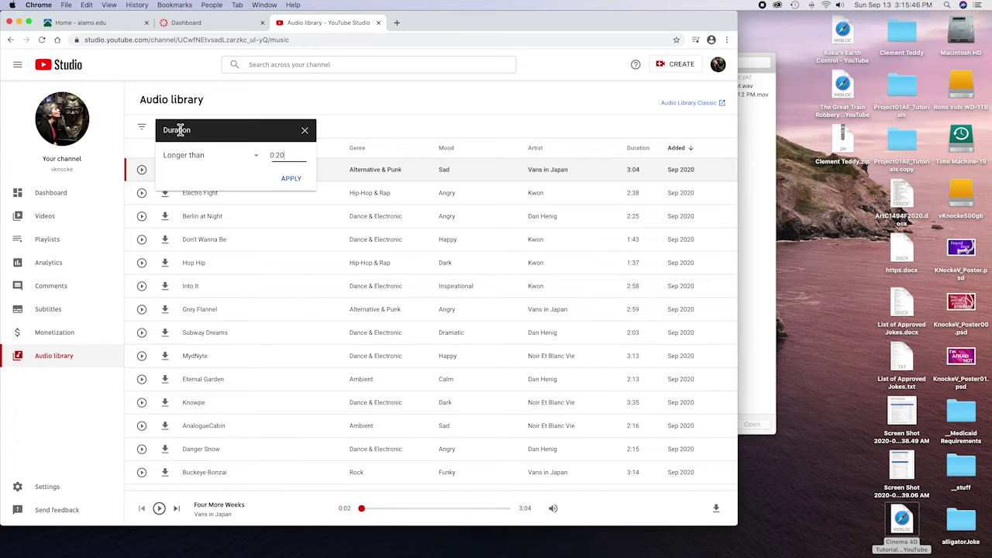
left_click(259, 158)
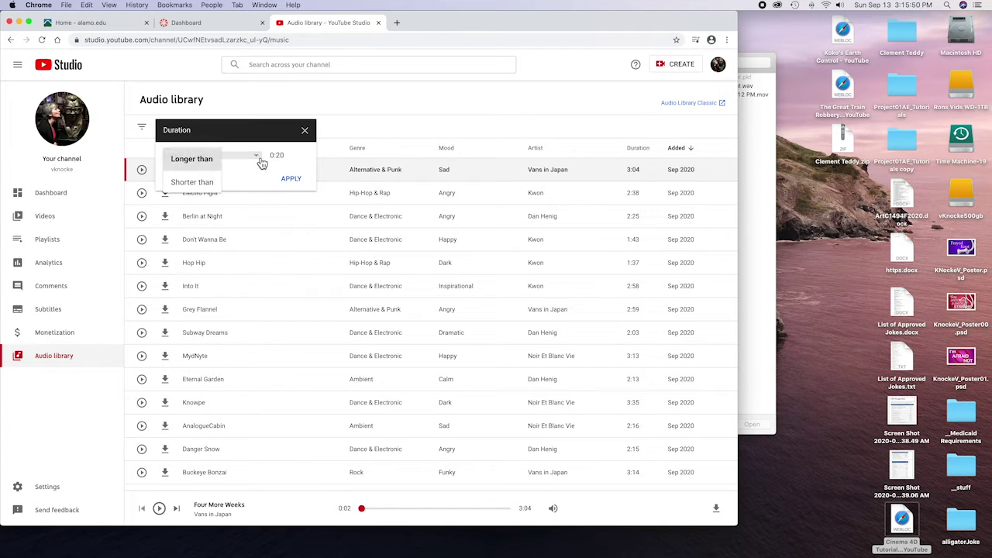
left_click(198, 184)
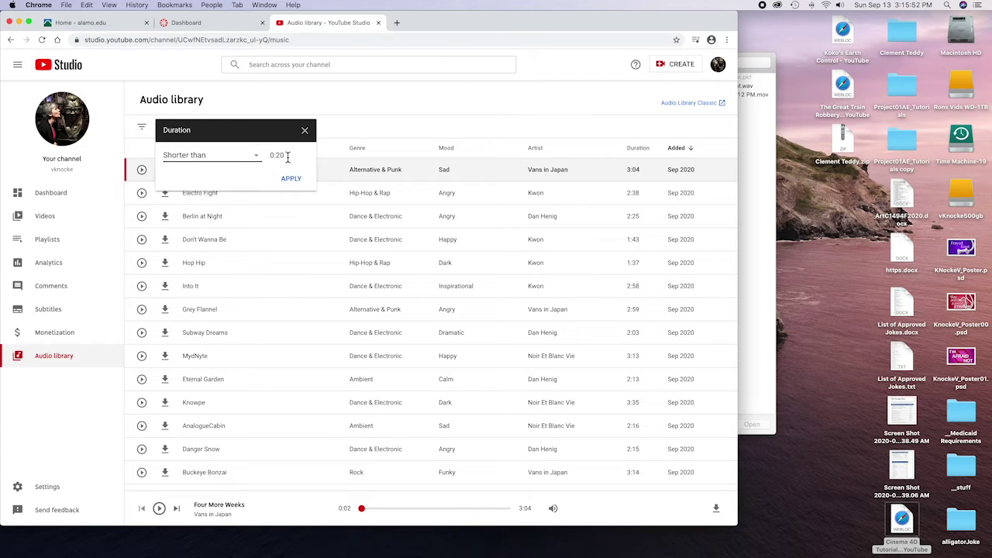
left_click_drag(287, 157, 267, 161)
type("2:00")
left_click(293, 180)
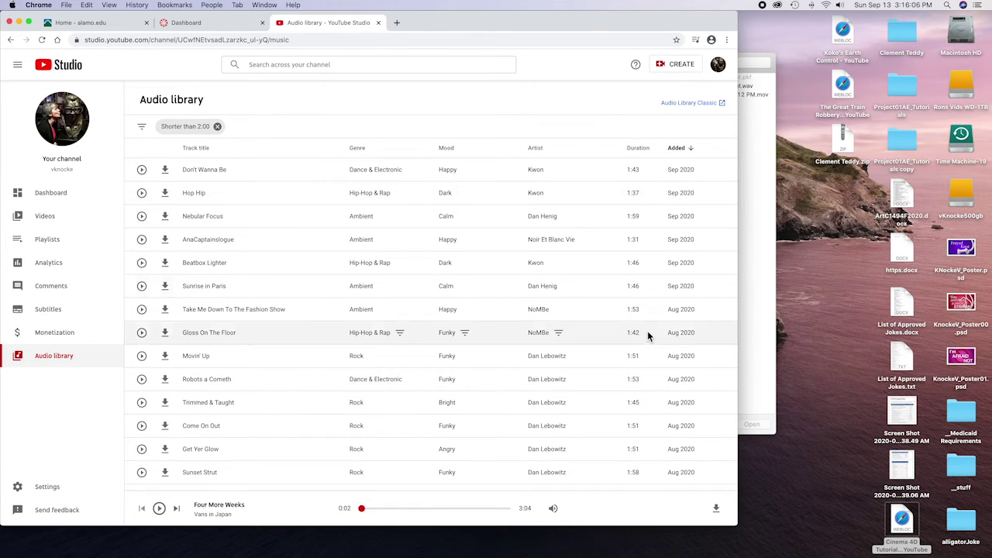
Step: Look through the filtered tracks and preview Spy vs Spy, pausing it after a few seconds
scroll(637, 333, "down", 5)
scroll(639, 335, "down", 2)
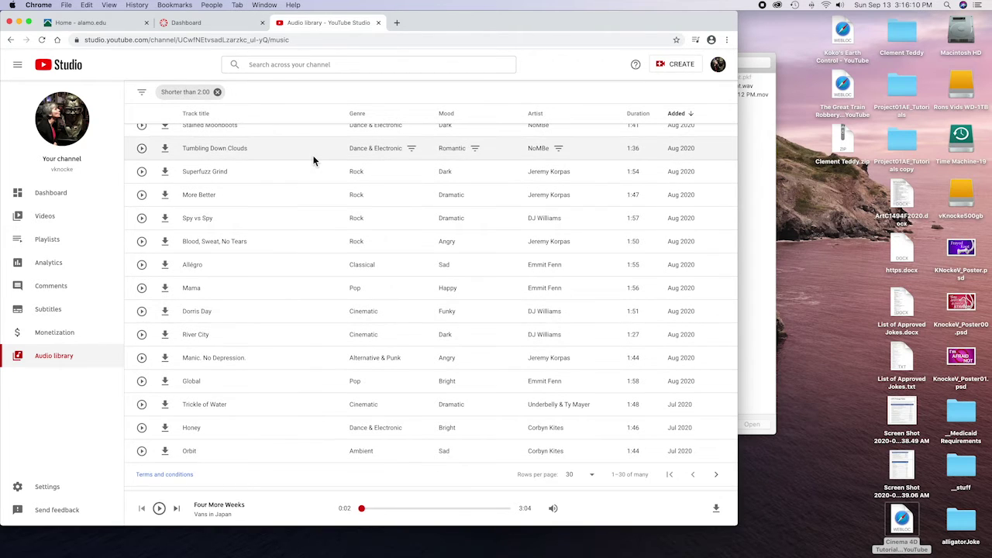
left_click(141, 218)
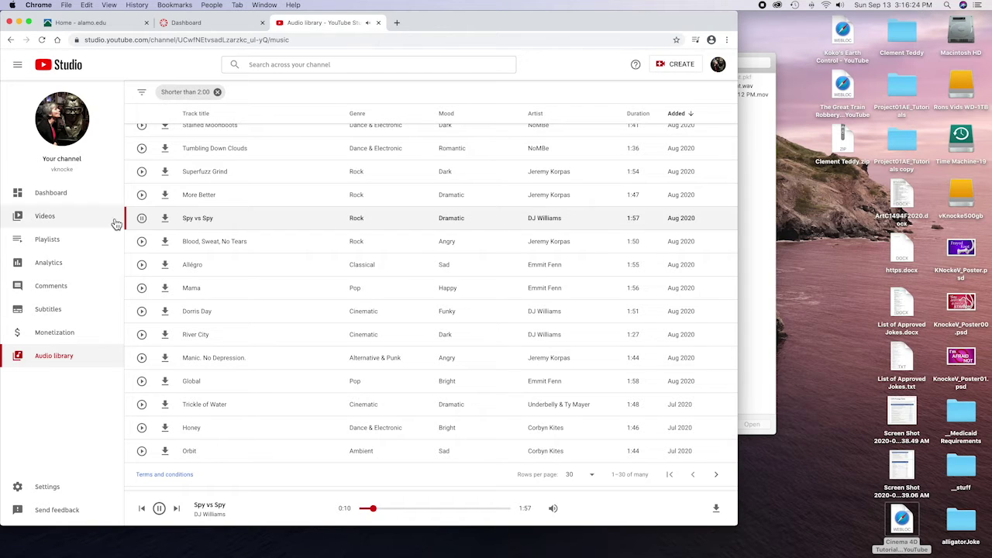
left_click(146, 222)
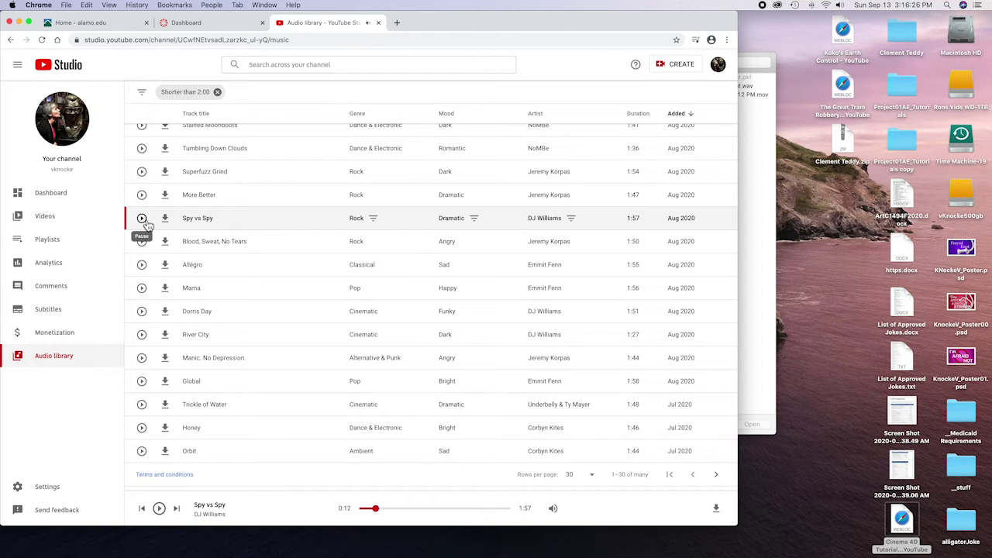
Step: Add a genre filter for Cinematic alongside the duration filter
left_click(146, 96)
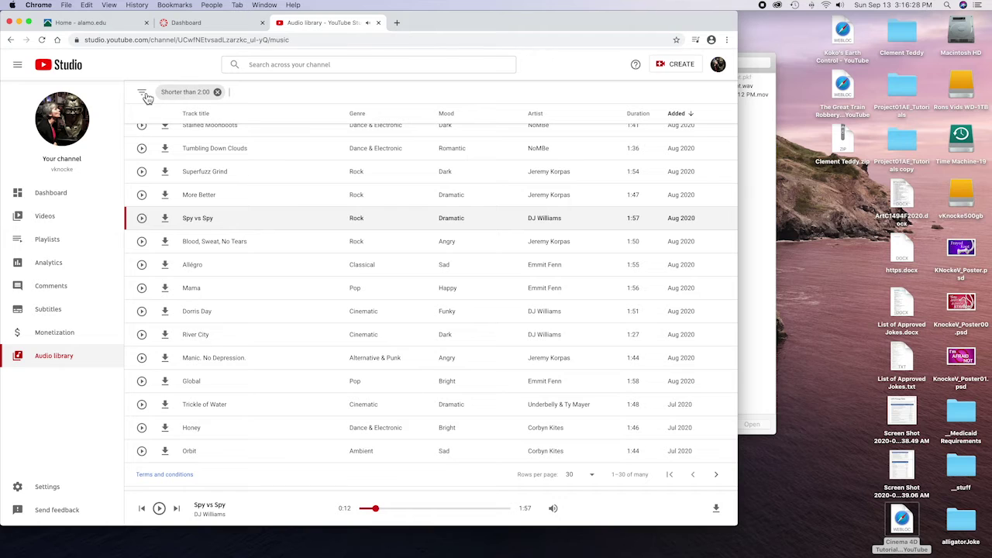
left_click(145, 96)
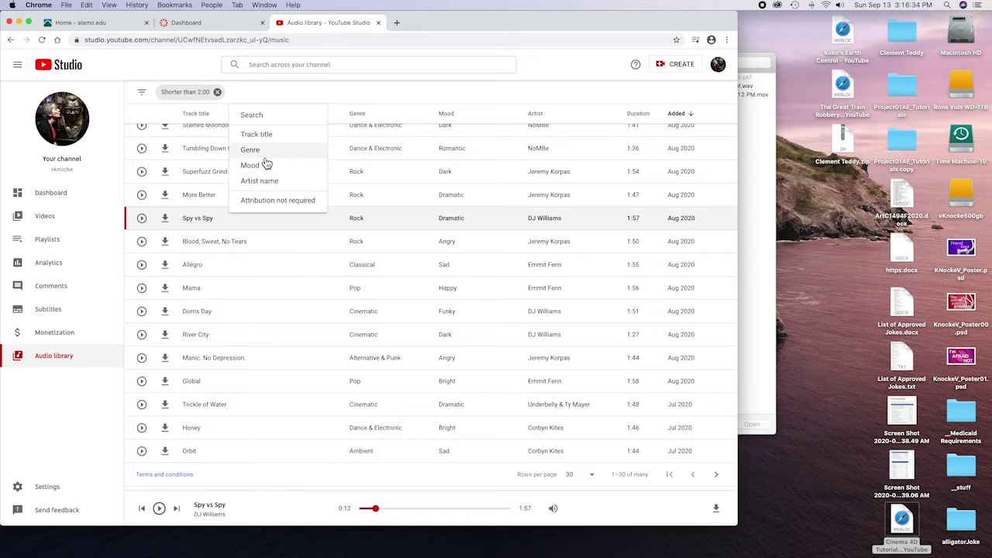
left_click(260, 152)
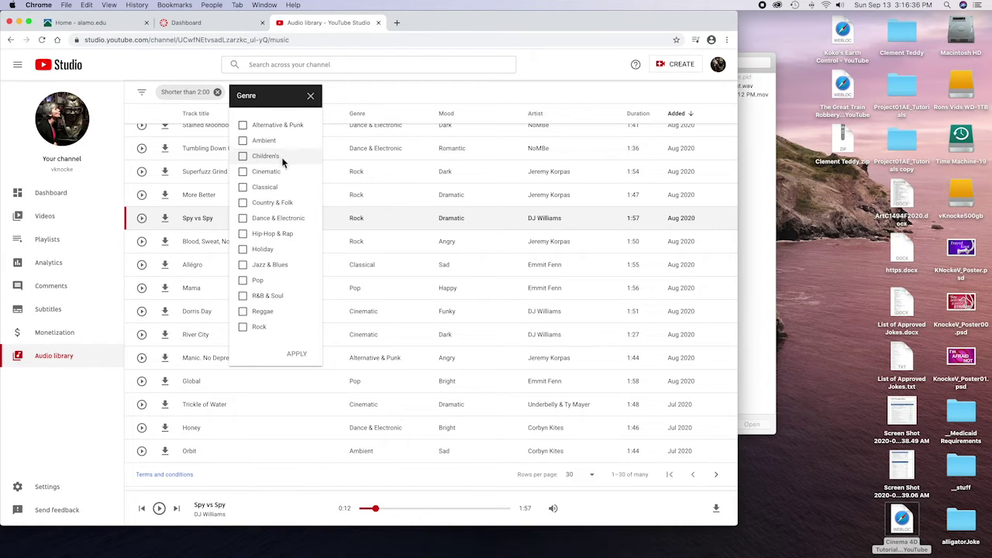
left_click(247, 171)
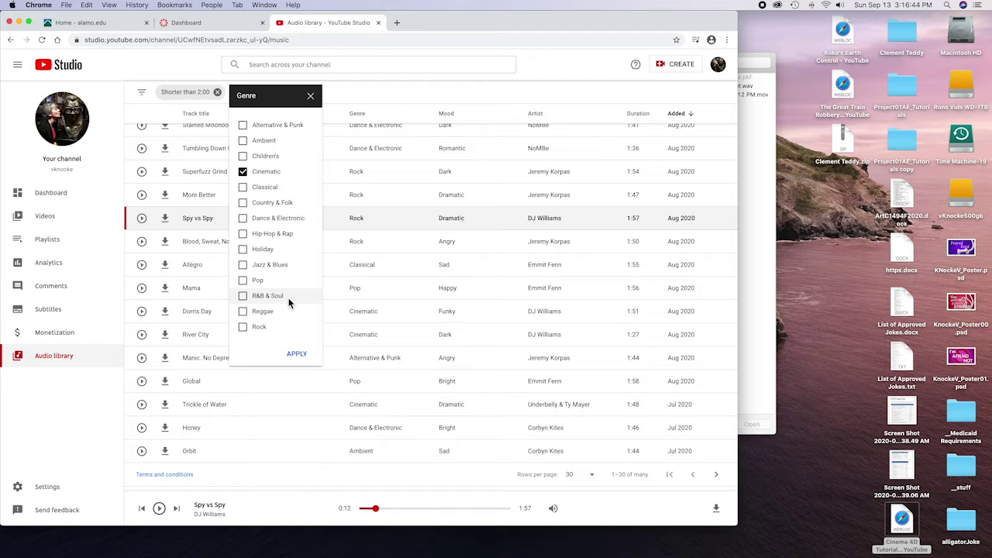
left_click(299, 355)
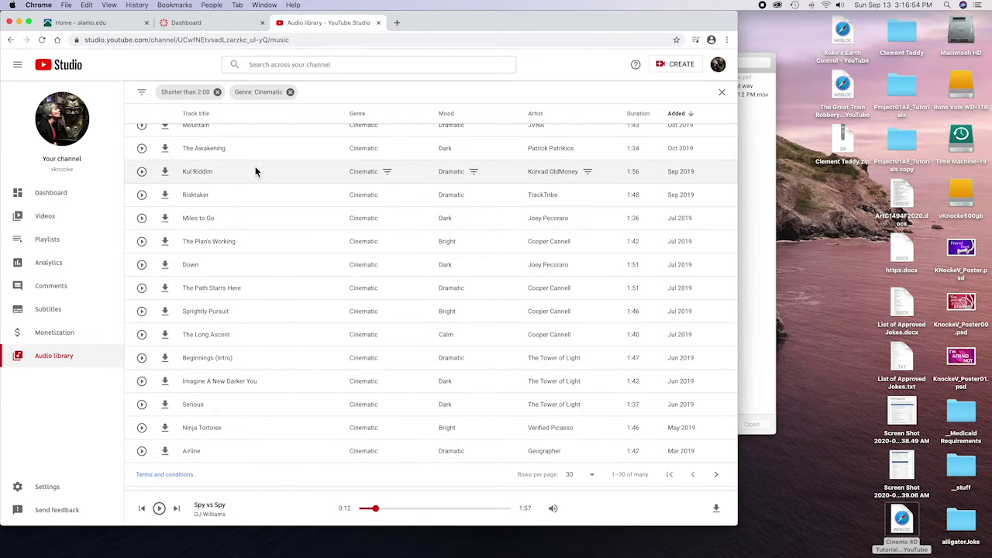
Step: Preview the cinematic track Ninja Tortoise, pause it and start its download
left_click(142, 428)
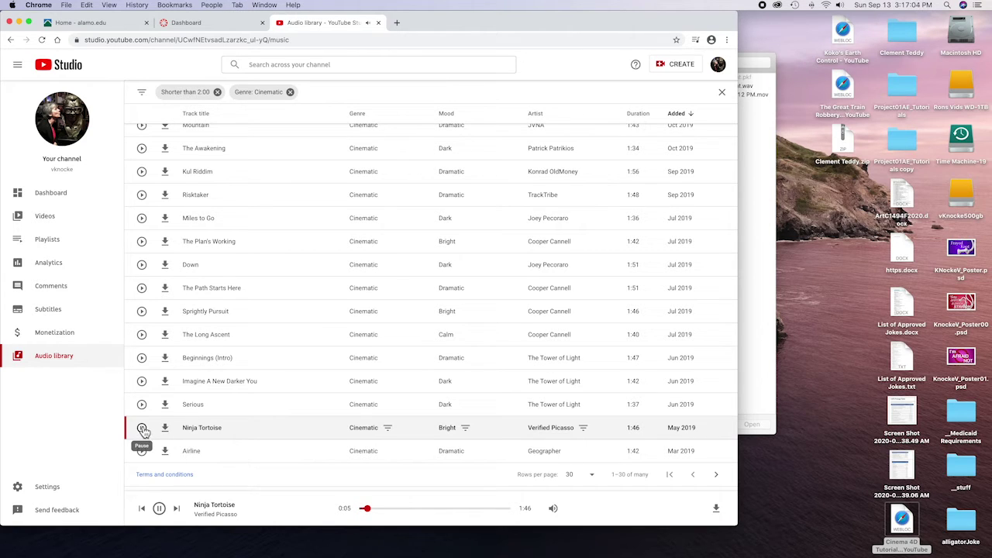
left_click(143, 431)
left_click(165, 431)
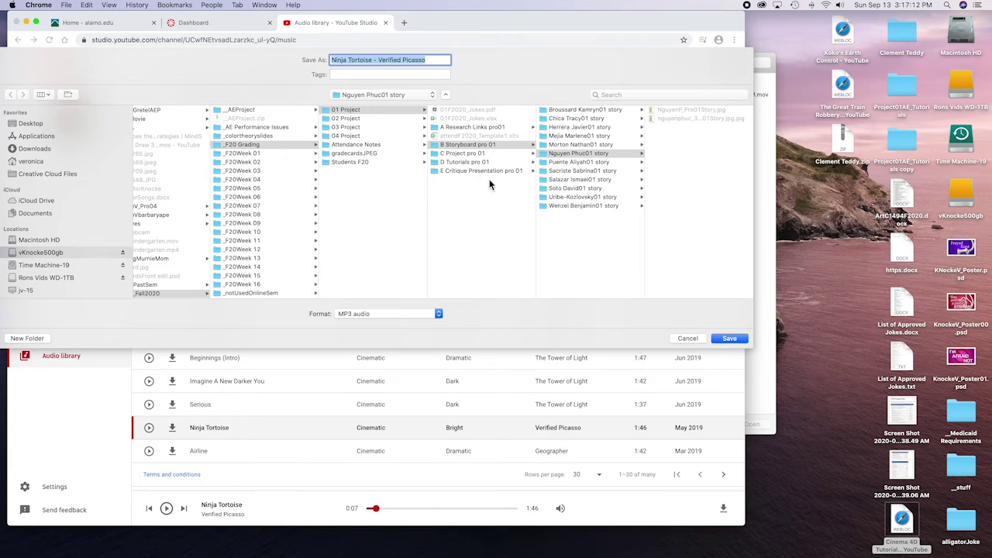
Step: Save the Ninja Tortoise MP3 in a new folder named Music and Audio on the Desktop
left_click(41, 125)
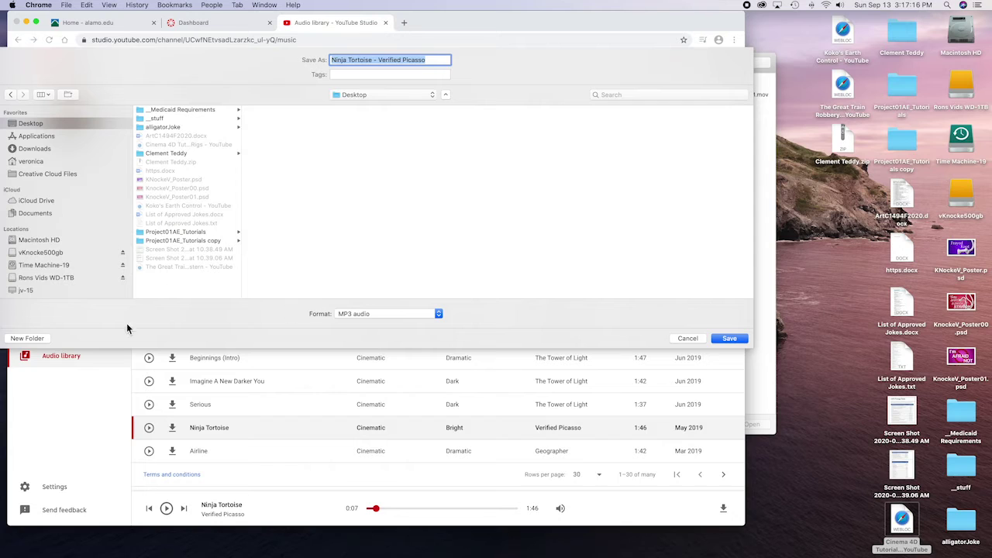
left_click(28, 339)
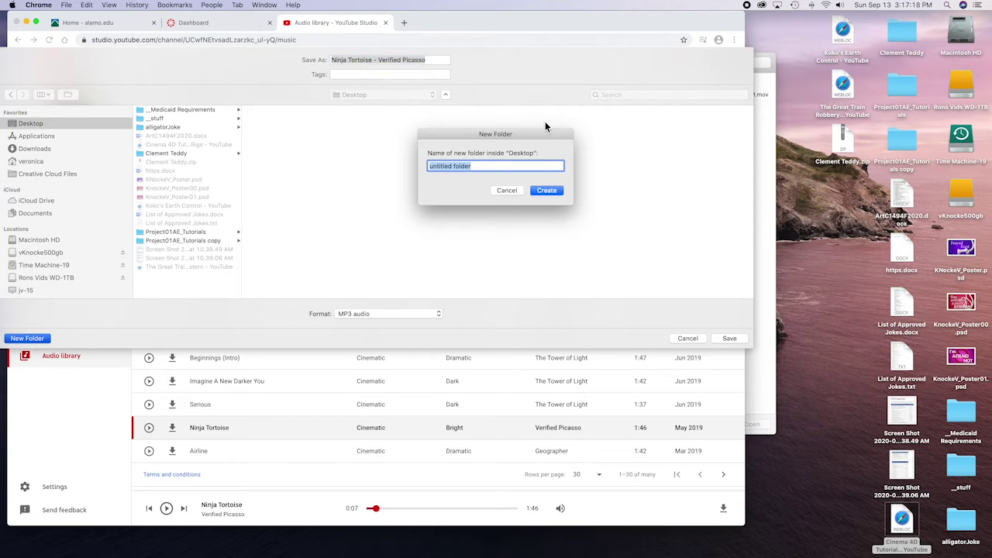
type("usic")
key("BackSpace")
key("BackSpace")
key("BackSpace")
type("M")
left_click(552, 194)
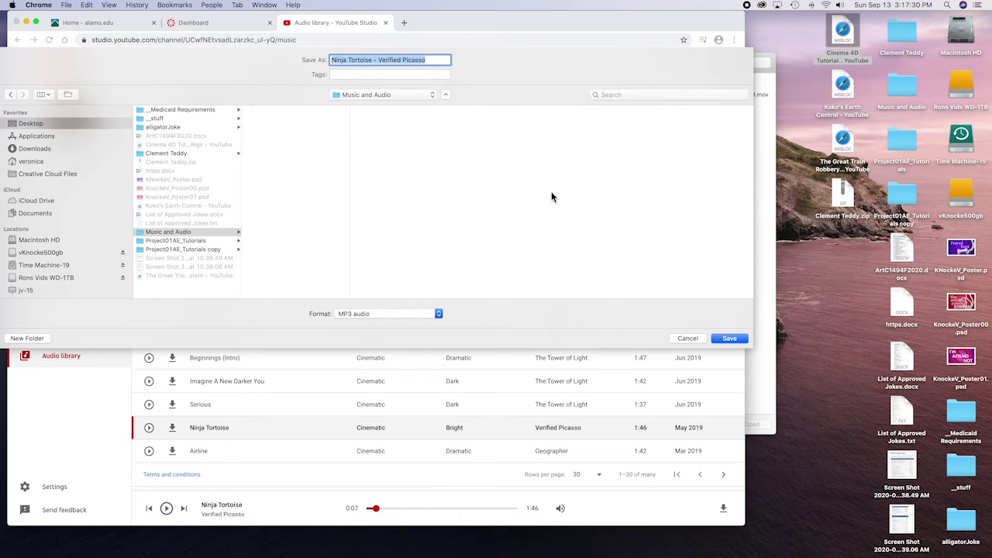
left_click(736, 339)
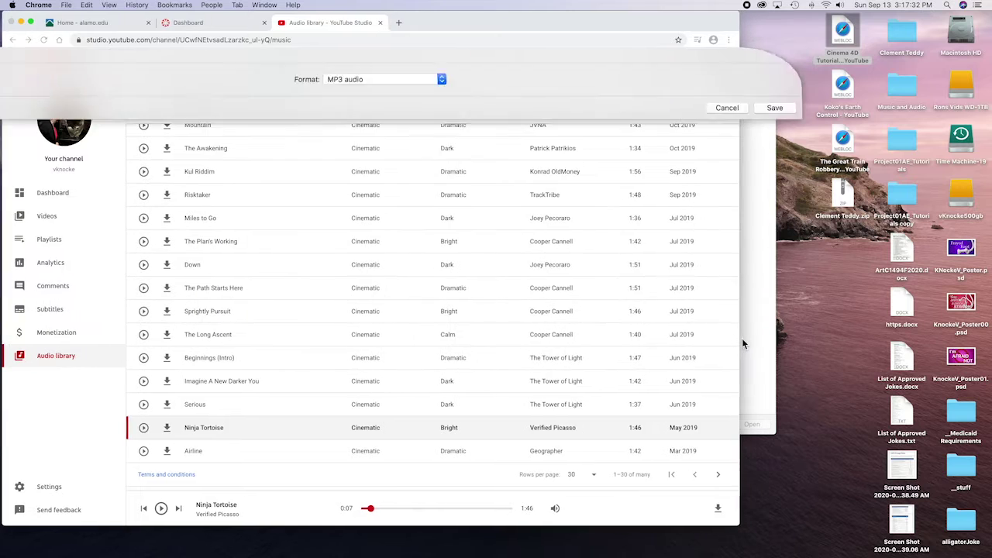
Step: Open the sound effects in Audio Library Classic and filter them to the Animals category
scroll(323, 206, "up", 10)
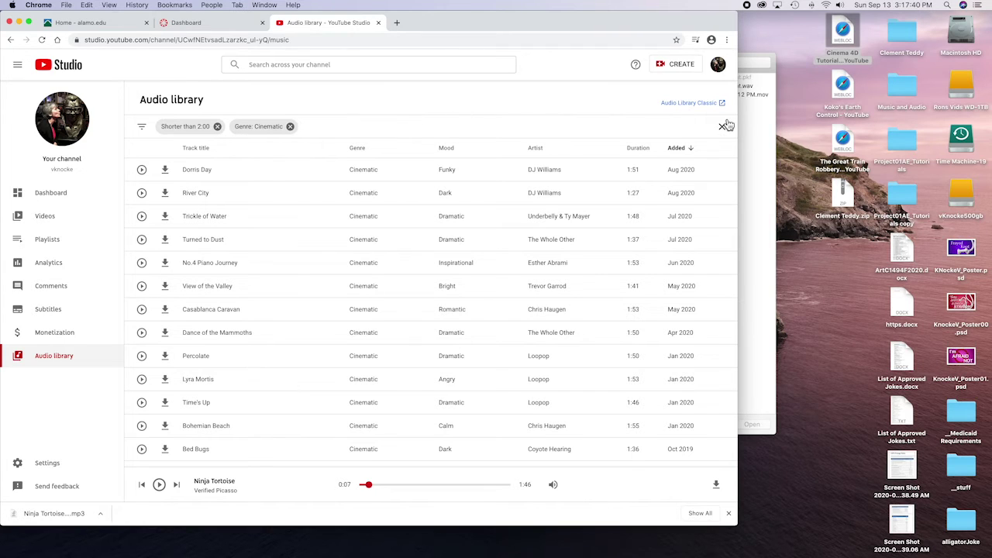
left_click(697, 103)
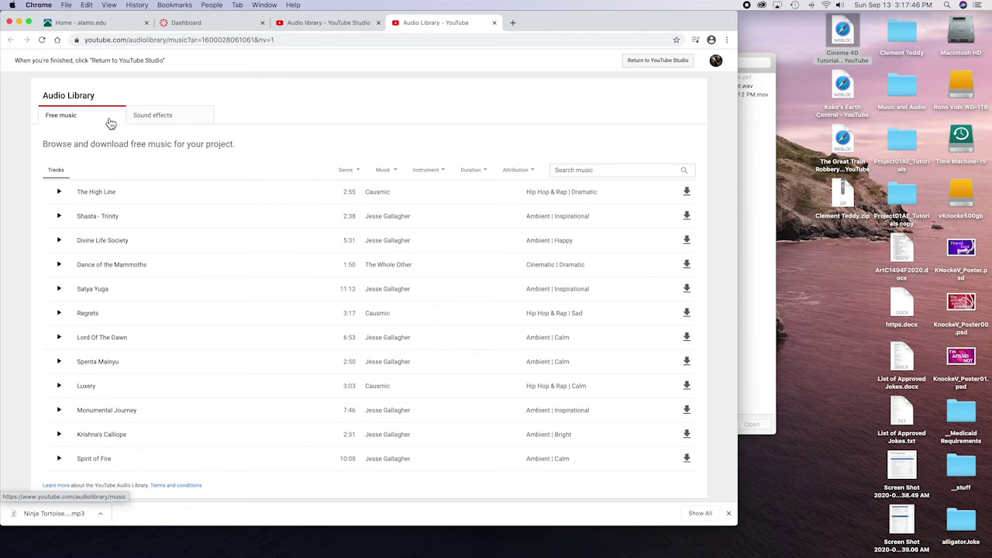
left_click(159, 120)
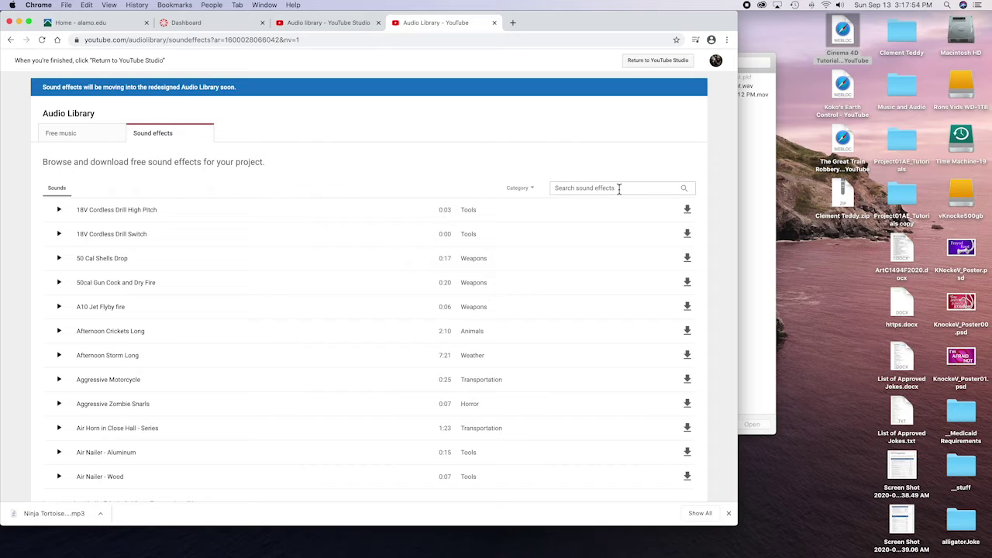
left_click(530, 189)
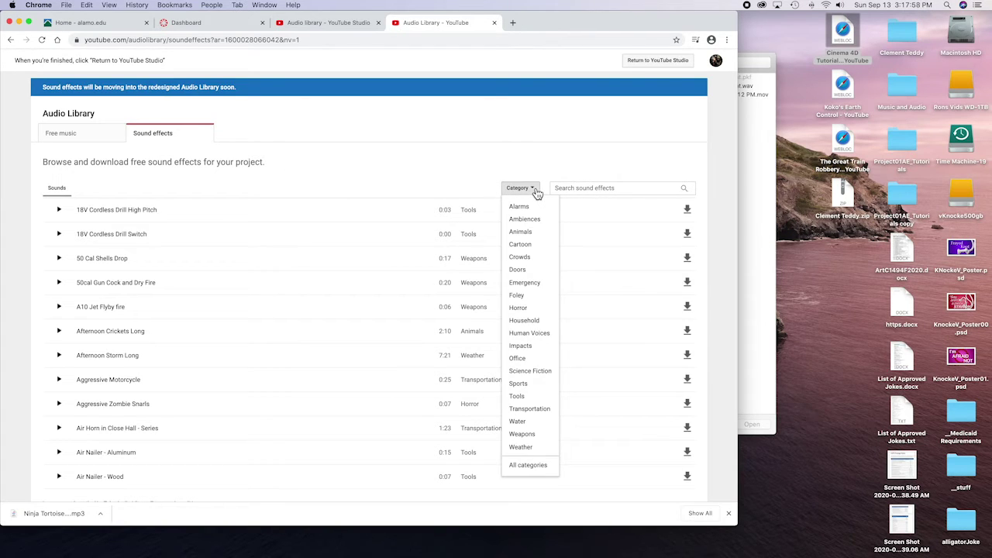
left_click(525, 231)
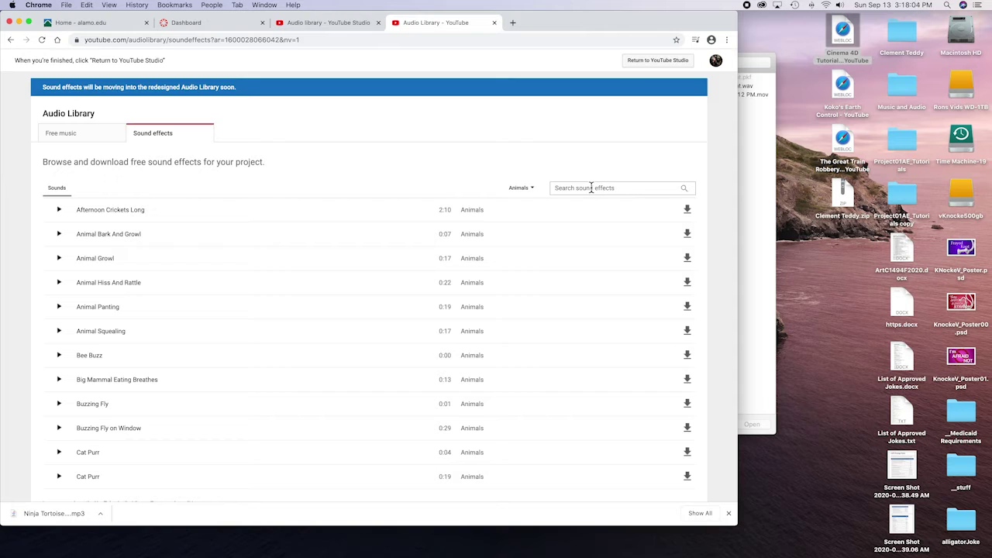
Step: Preview the Mouse Squeaking sound effect and save its MP3 in the Music and Audio folder
scroll(231, 290, "down", 5)
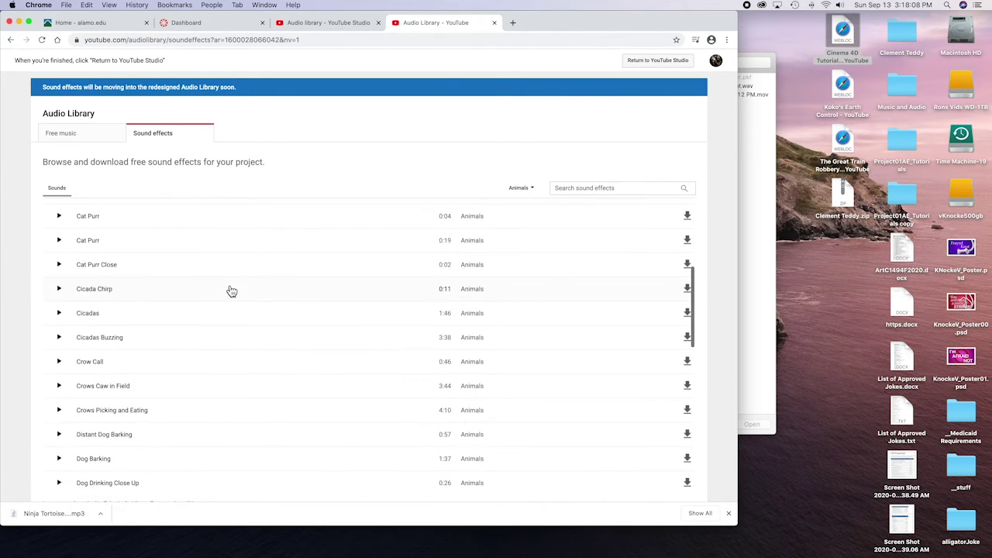
scroll(231, 291, "down", 5)
scroll(231, 291, "down", 5)
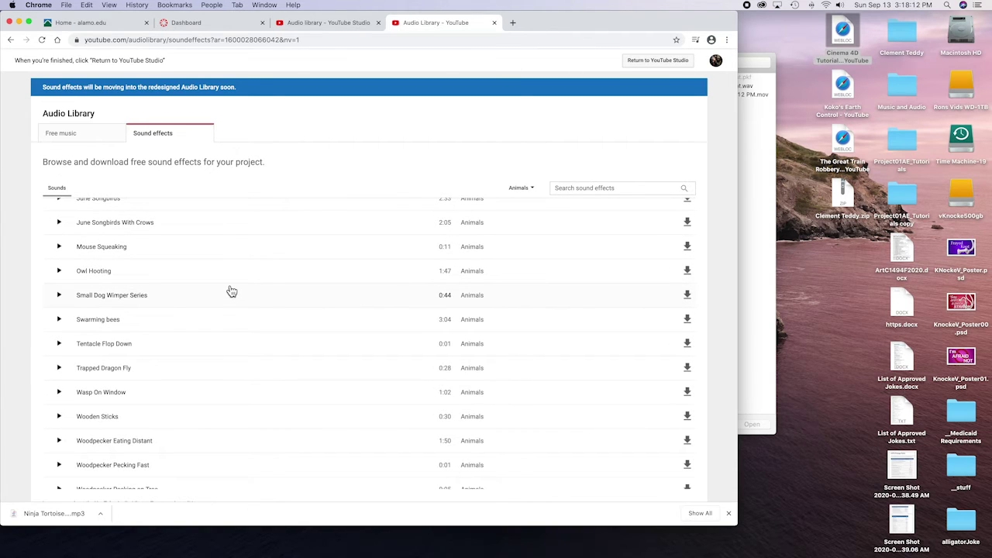
scroll(231, 290, "down", 5)
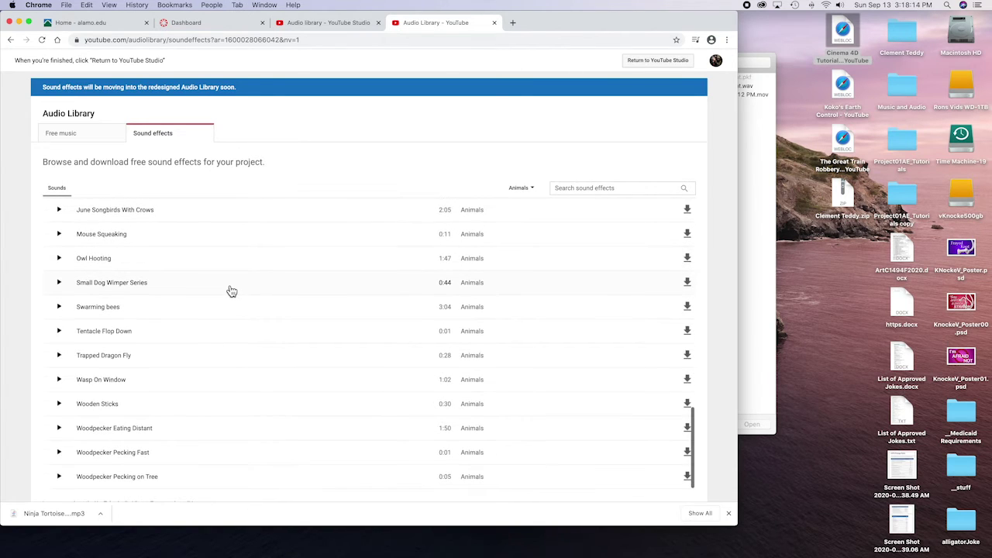
scroll(231, 291, "up", 3)
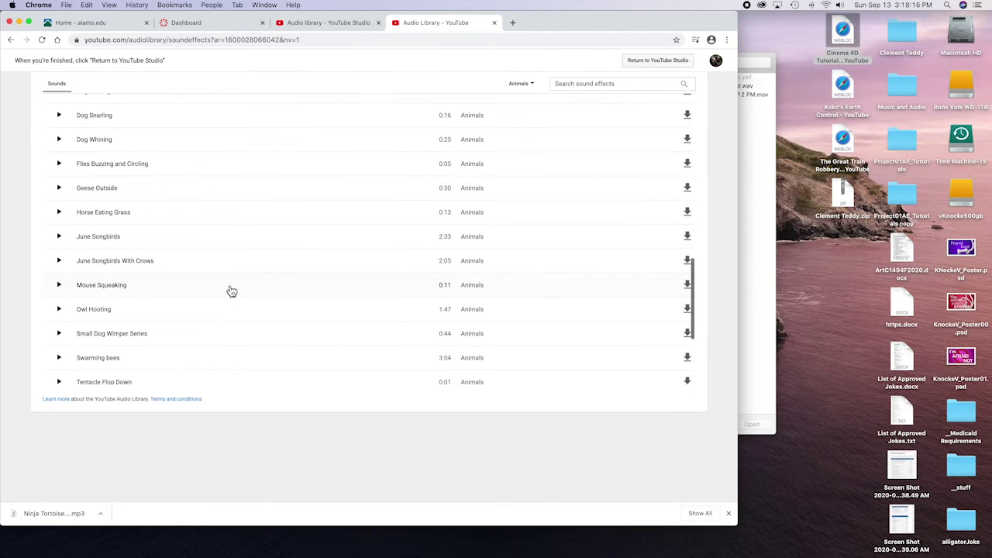
left_click(60, 286)
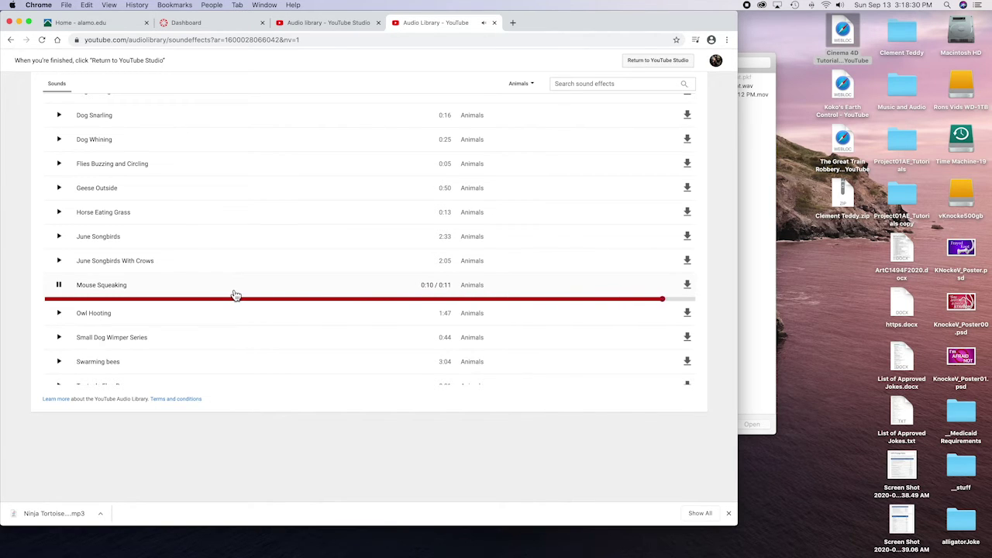
left_click(688, 287)
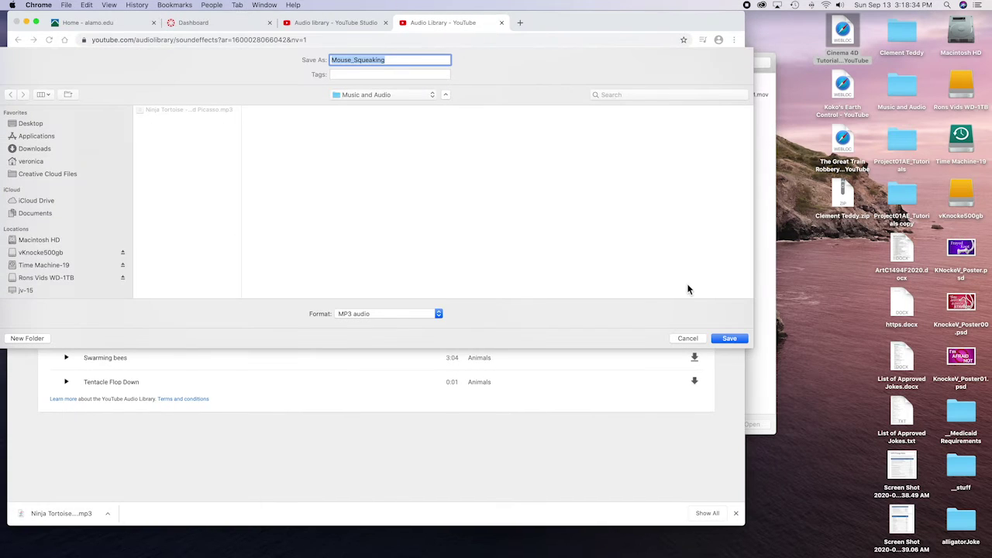
left_click(730, 338)
Step: Go back to the free music and filter the tracks to Attribution required
scroll(616, 225, "up", 10)
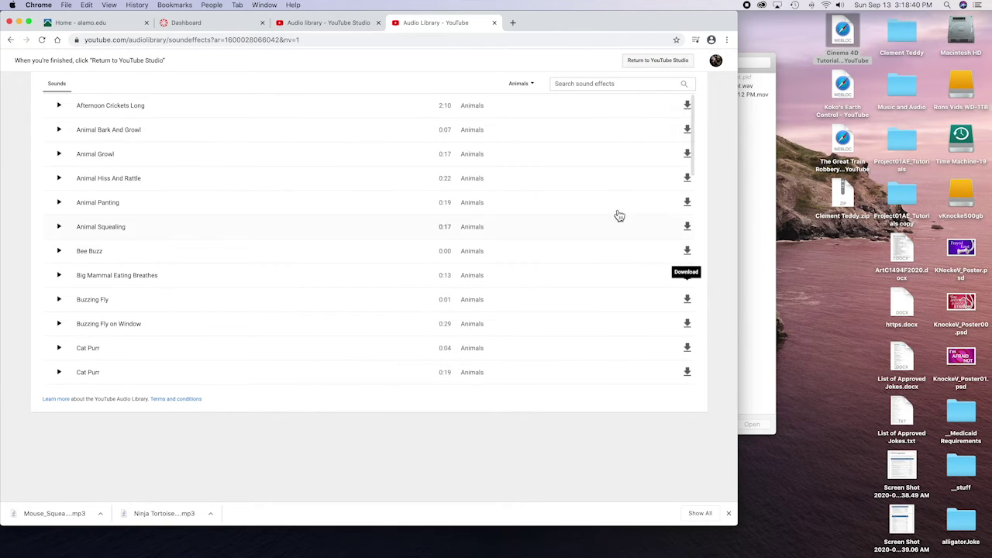
scroll(242, 82, "up", 3)
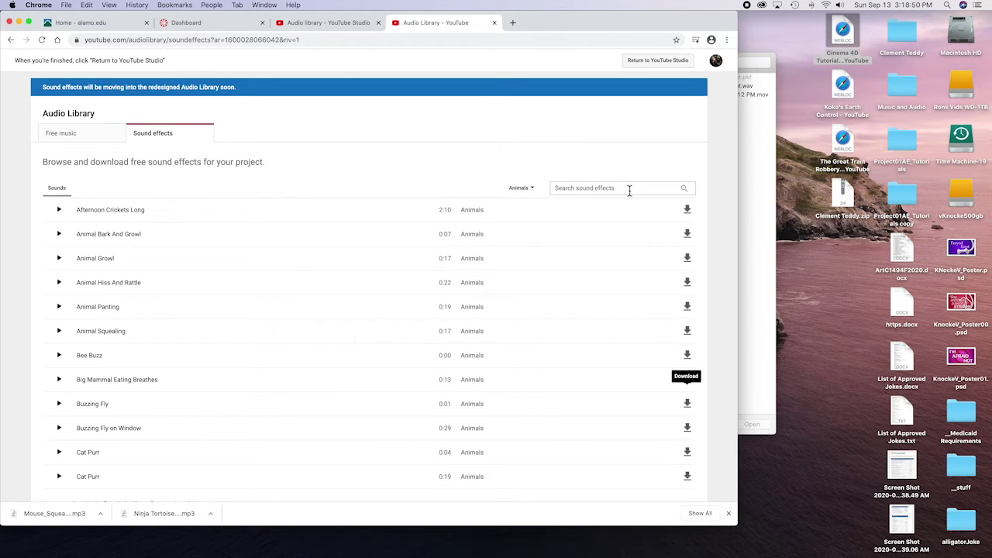
left_click(531, 191)
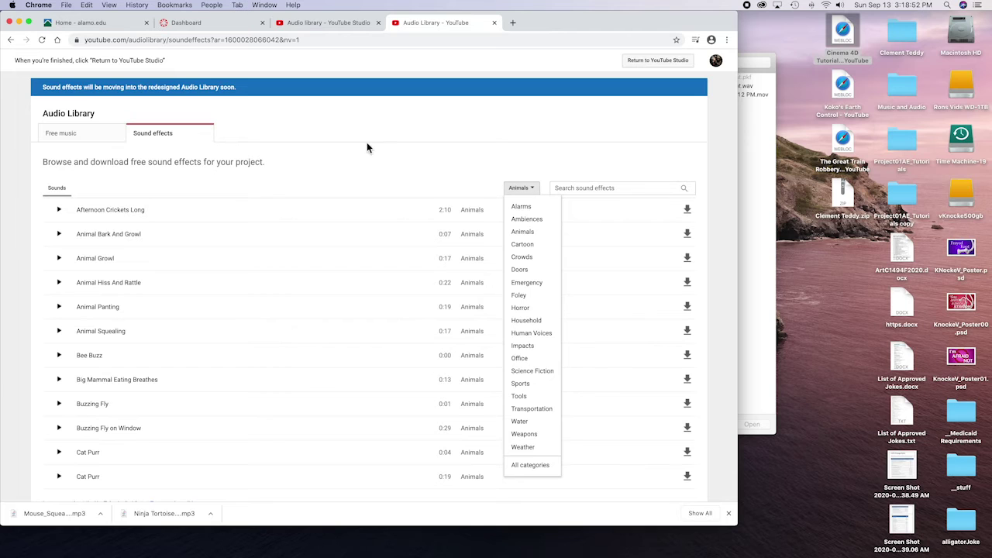
left_click(86, 134)
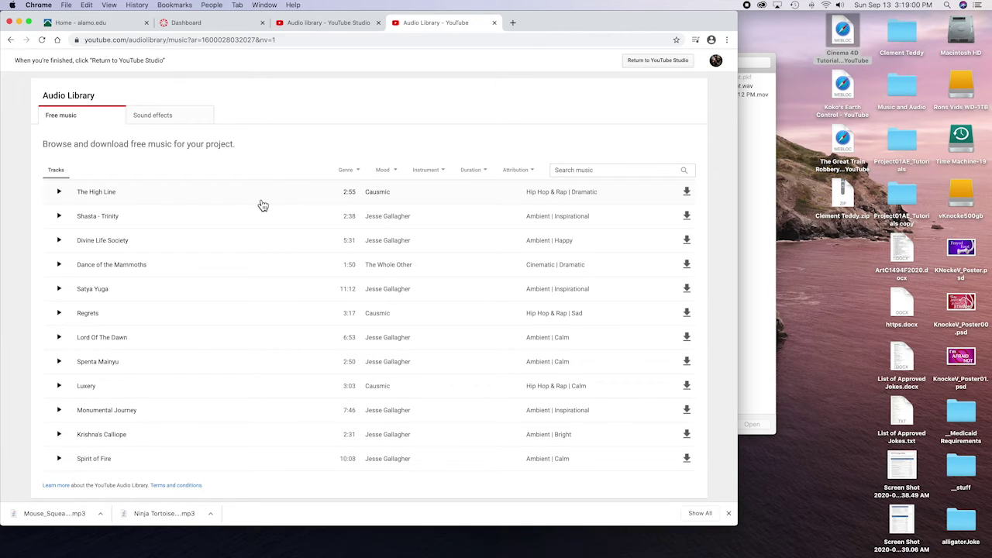
left_click(538, 177)
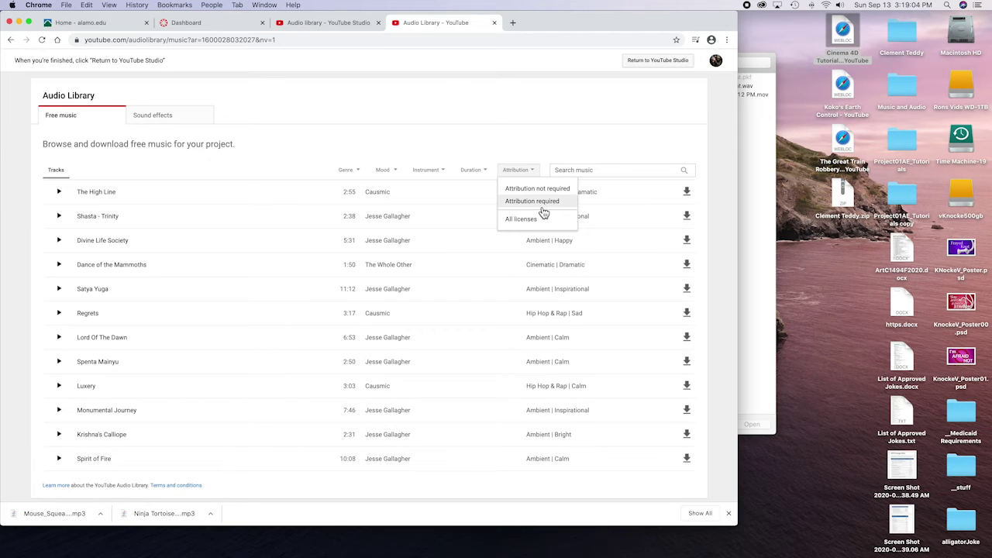
left_click(533, 203)
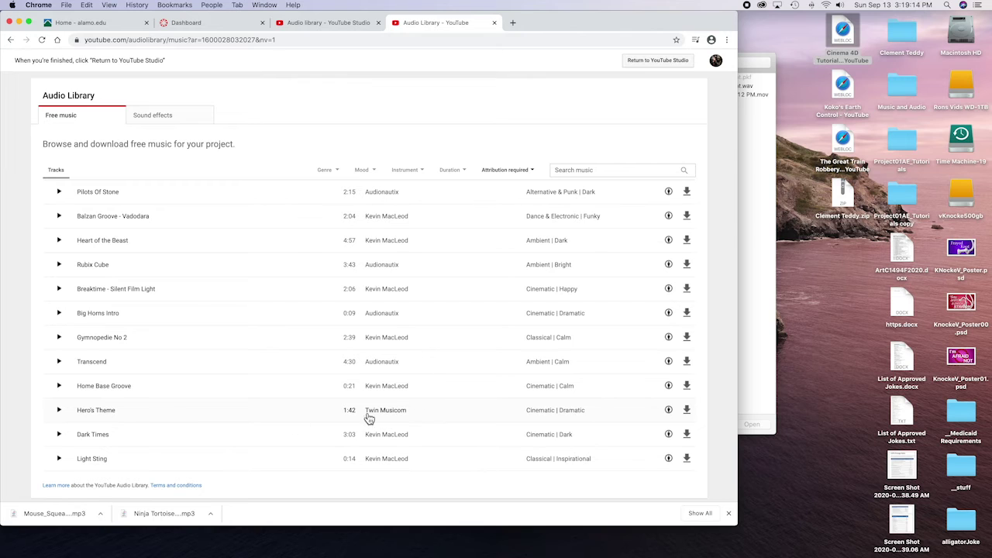
Step: Preview the cinematic track Hero's Theme and stop its playback
scroll(124, 414, "down", 4)
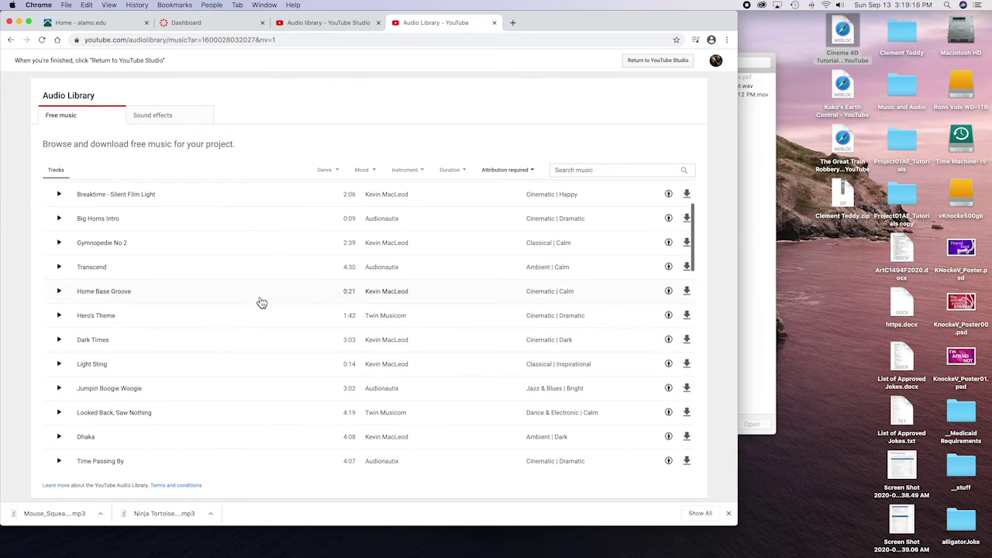
left_click(60, 316)
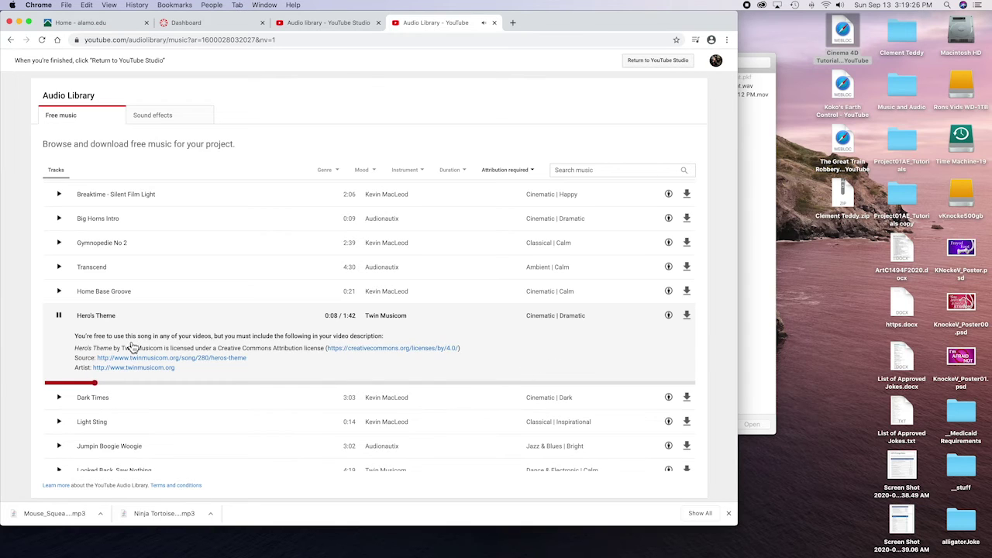
left_click(59, 315)
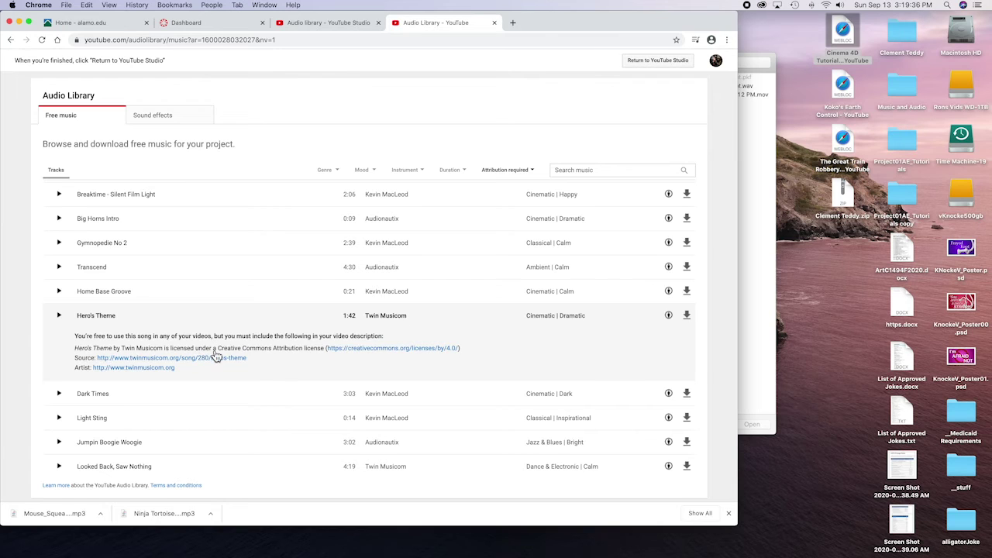
Step: Copy the Hero's Theme license, source and artist lines and save the track's MP3 in the Music and Audio folder
scroll(295, 358, "down", 1)
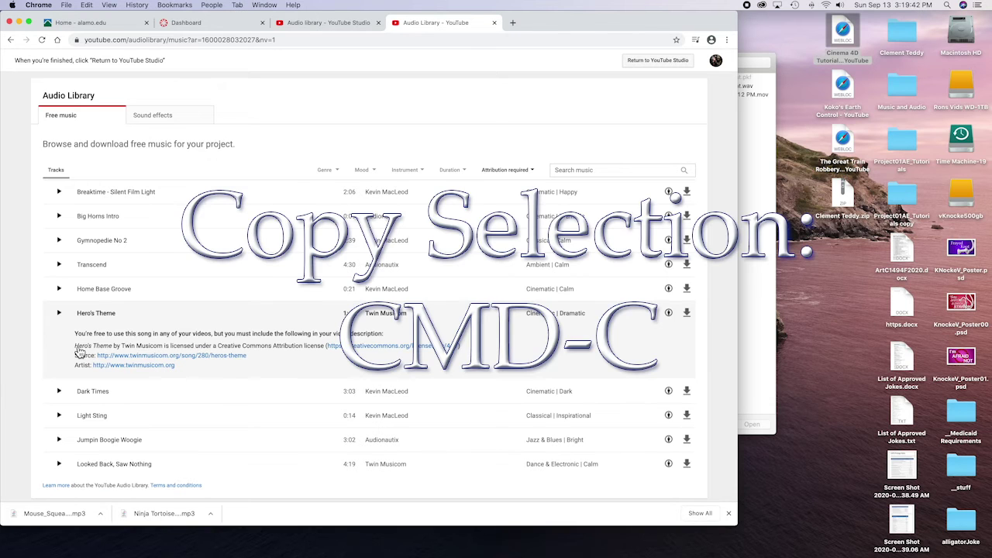
left_click_drag(75, 346, 193, 376)
key("super+c")
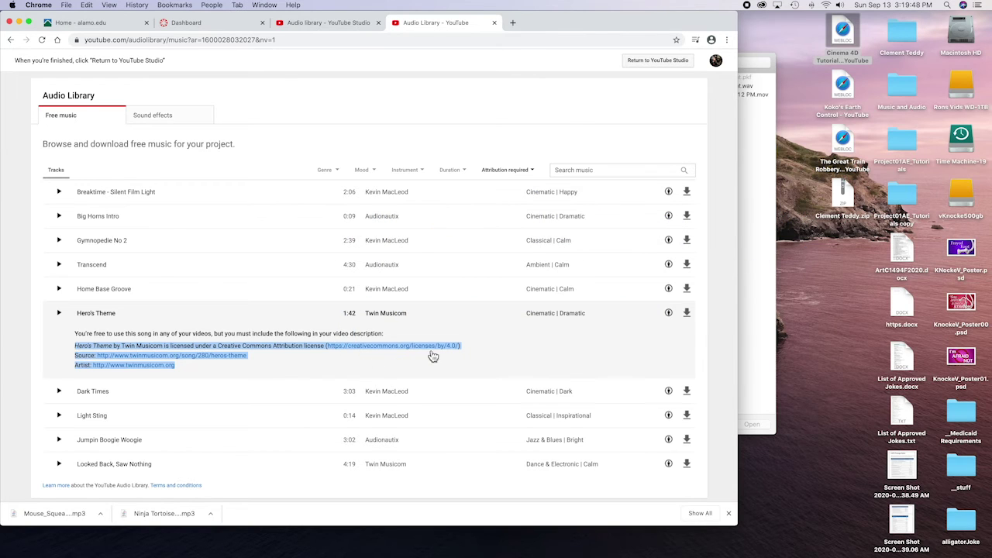
left_click(692, 316)
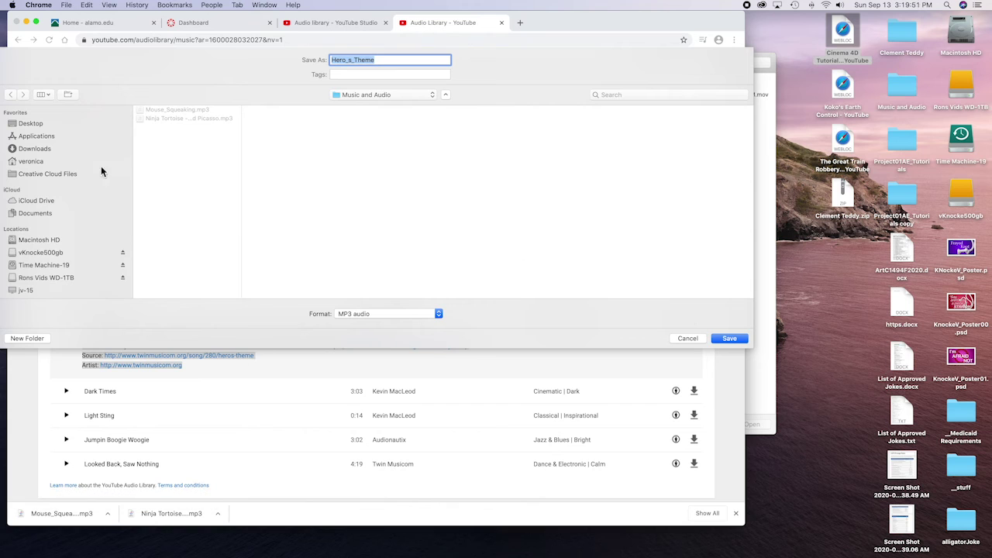
left_click(724, 338)
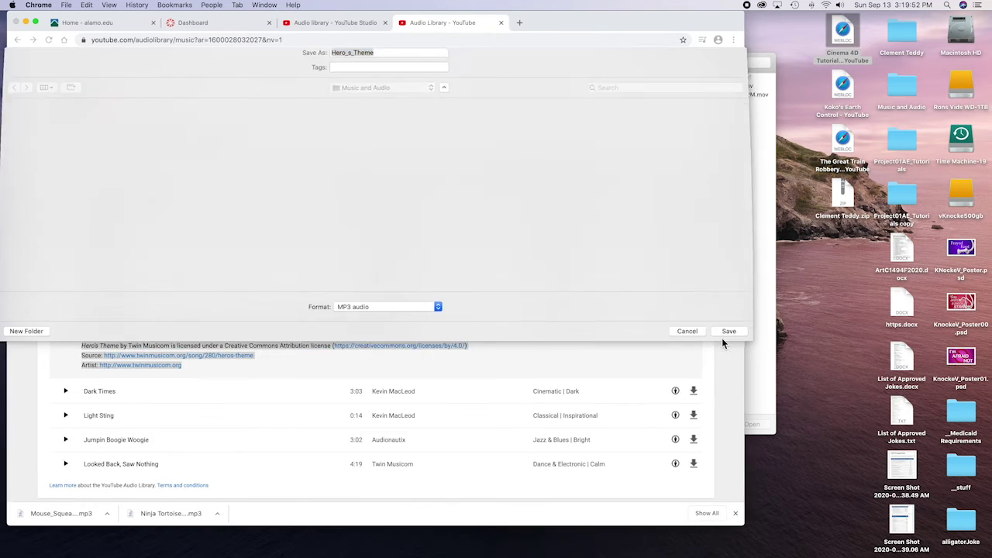
Step: Switch to TextEdit and paste the copied attribution text into a new document
mouse_move(805, 552)
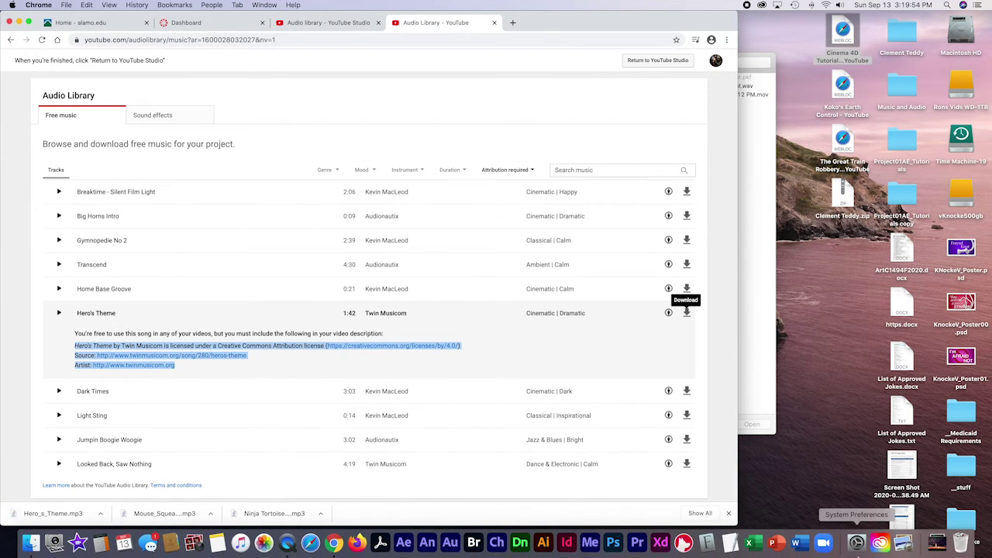
left_click(808, 548)
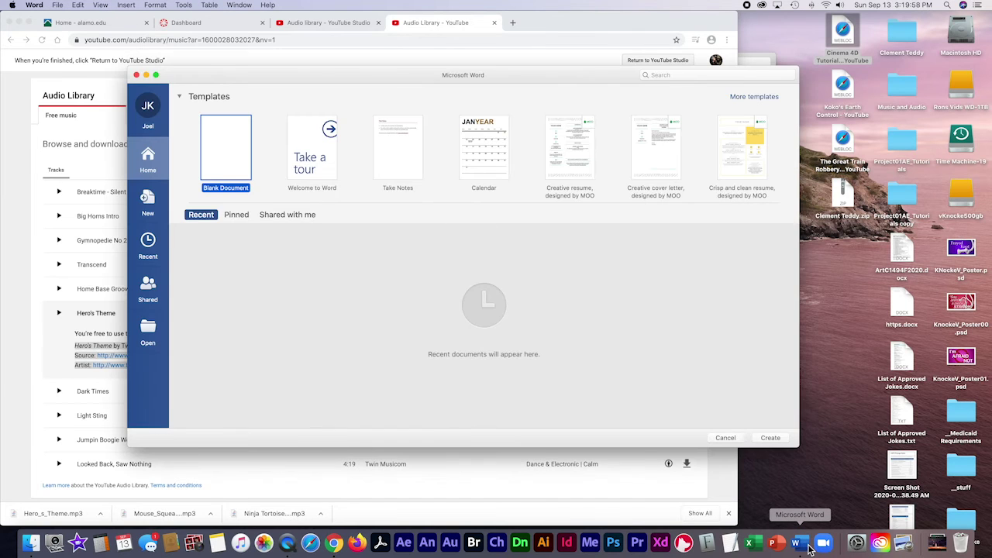
left_click(730, 545)
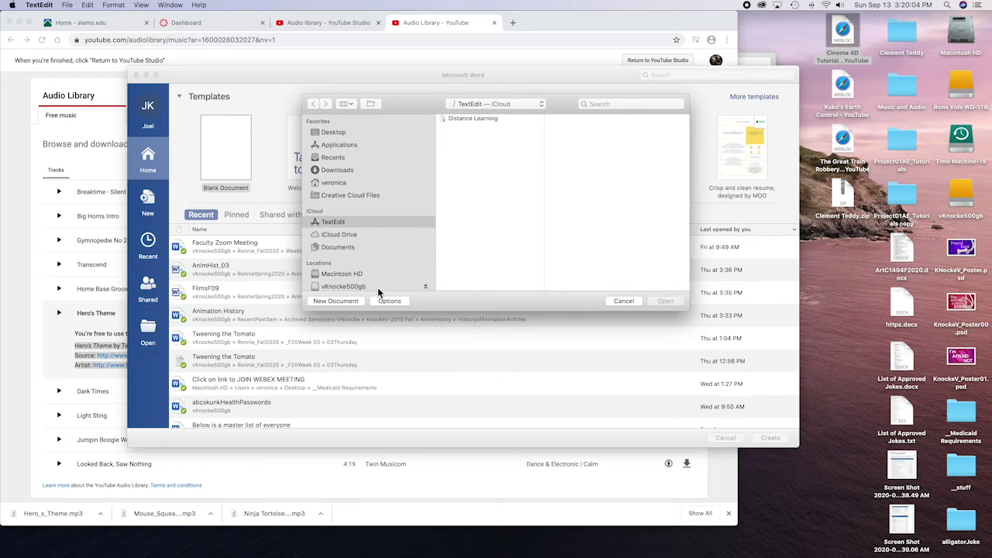
left_click(349, 299)
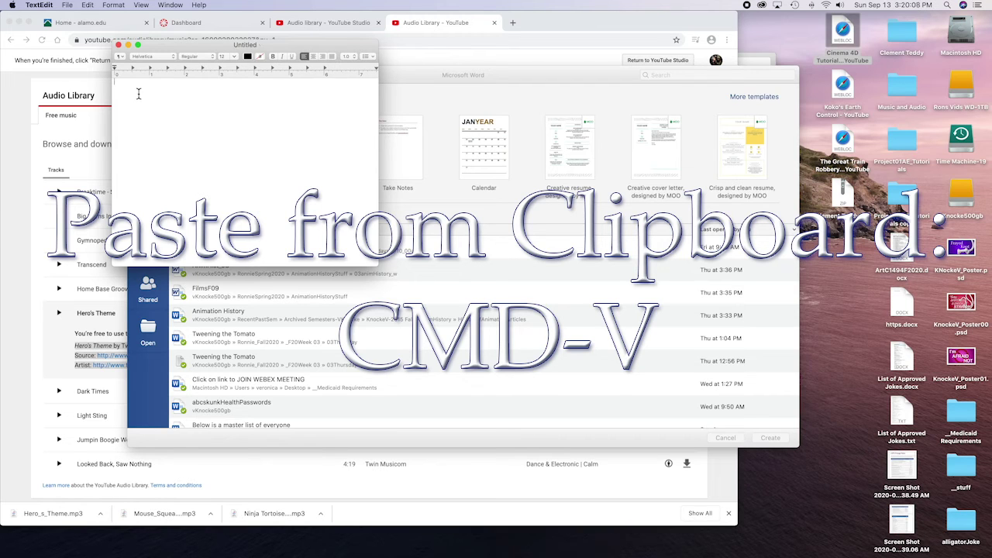
key("super+v")
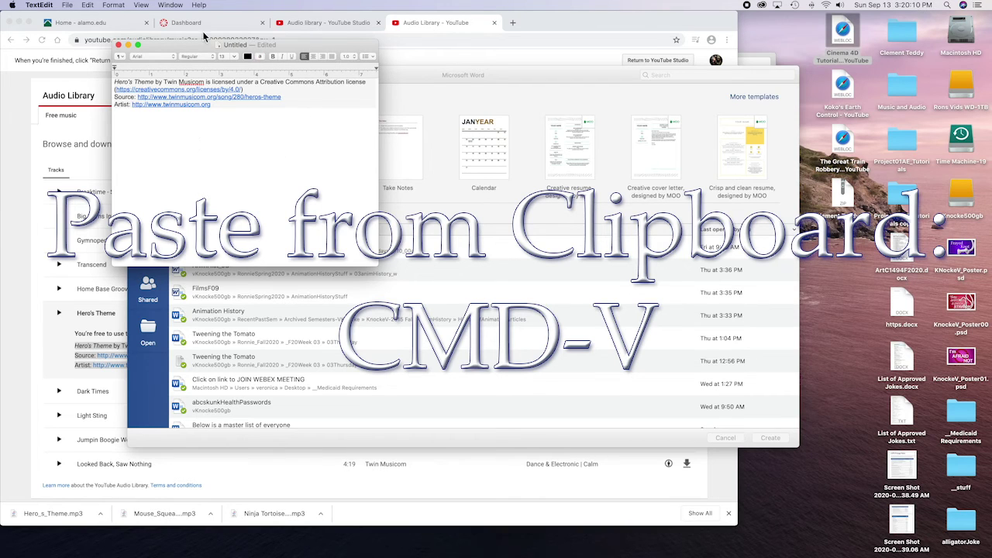
Step: Save the attribution document as Heros Theme in the Music and Audio folder on the Desktop
left_click(68, 4)
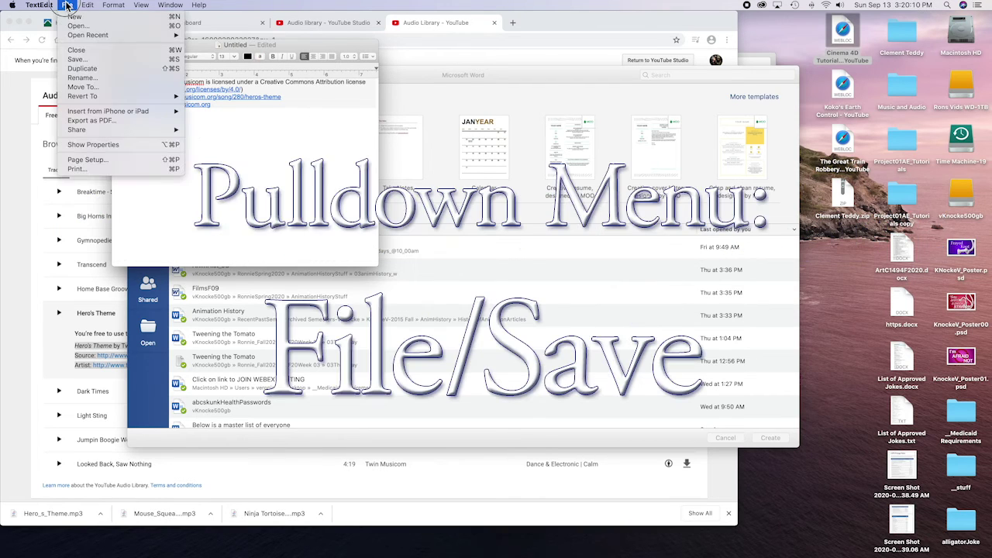
left_click(75, 60)
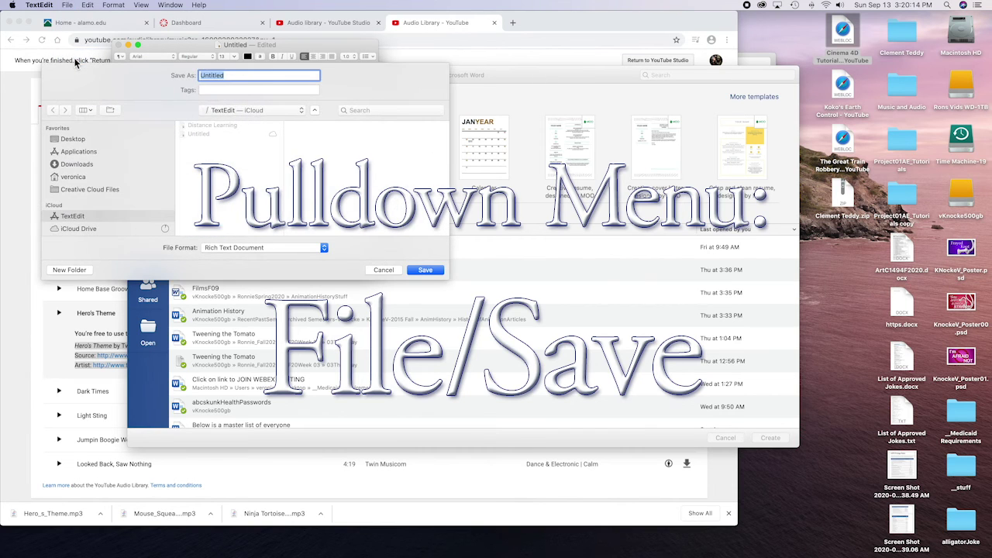
left_click(62, 140)
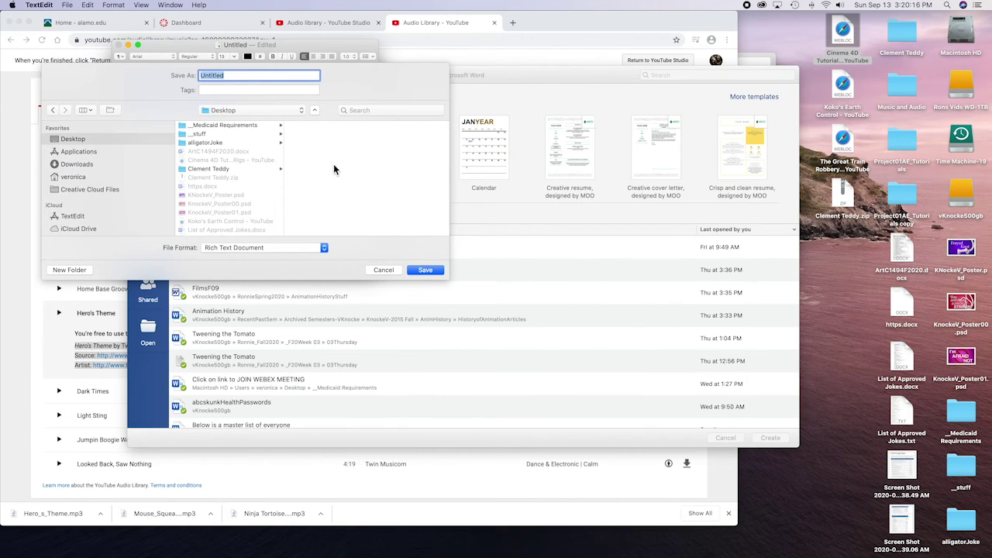
scroll(245, 183, "down", 3)
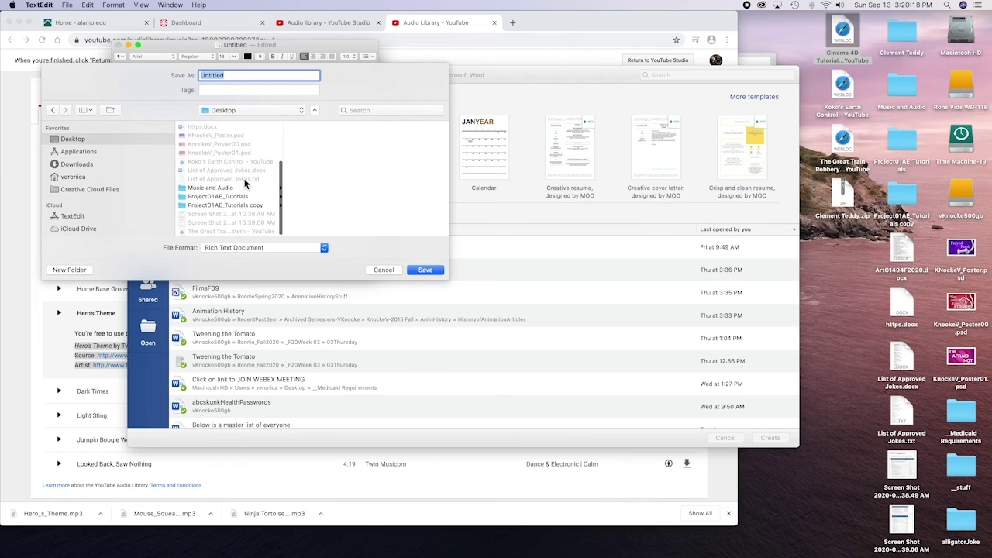
left_click(239, 188)
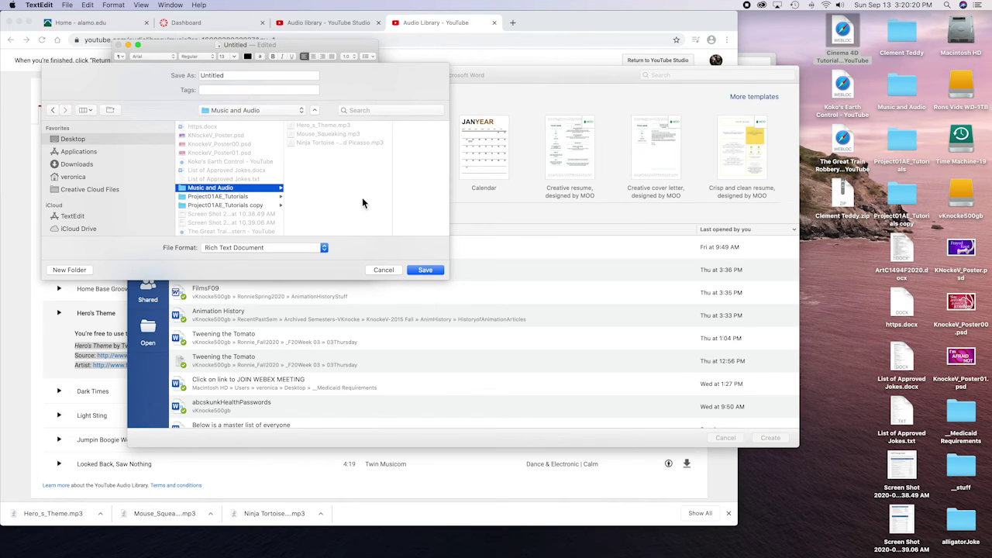
double_click(225, 74)
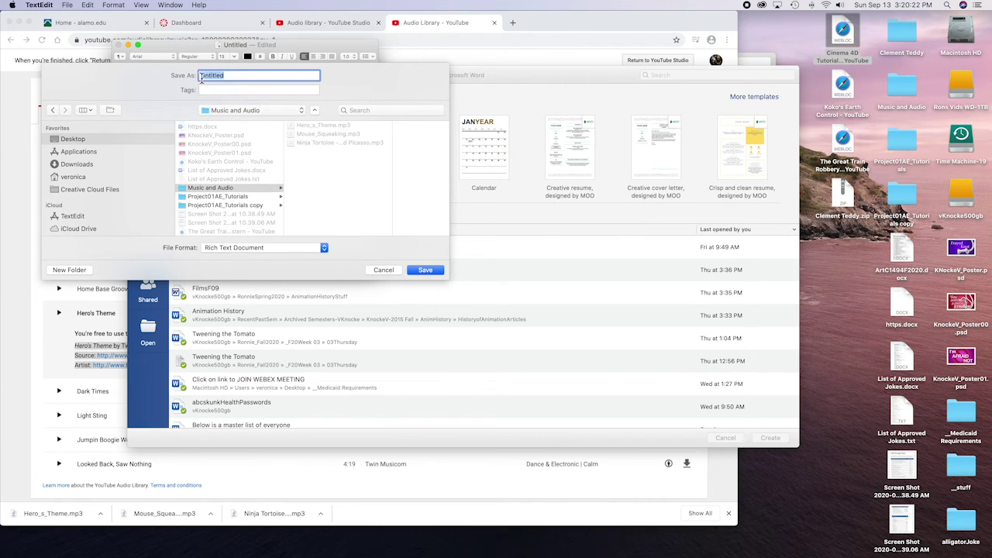
type("Heros Theme")
left_click(431, 273)
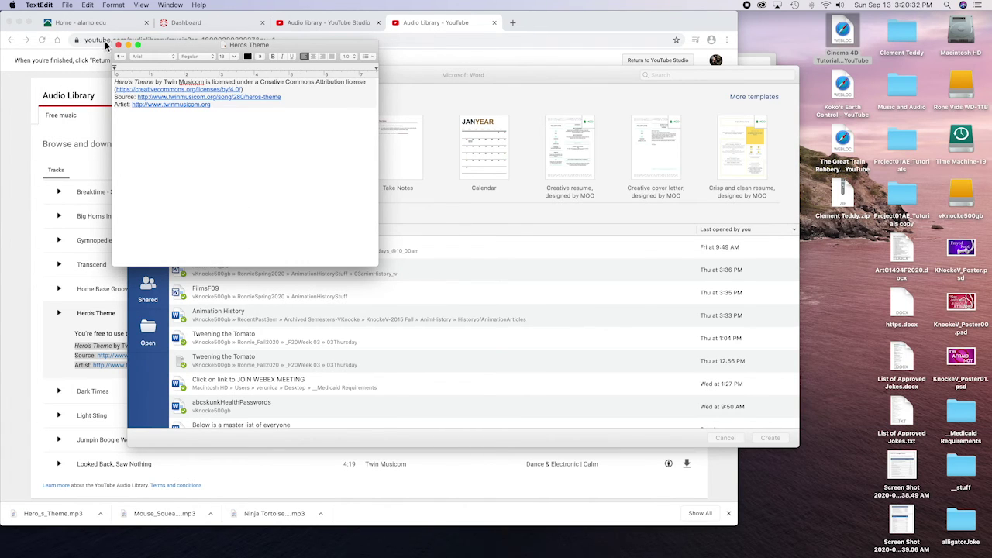
Step: Quit TextEdit and dismiss Word's template gallery to get back to the Audio Library track list
left_click(36, 6)
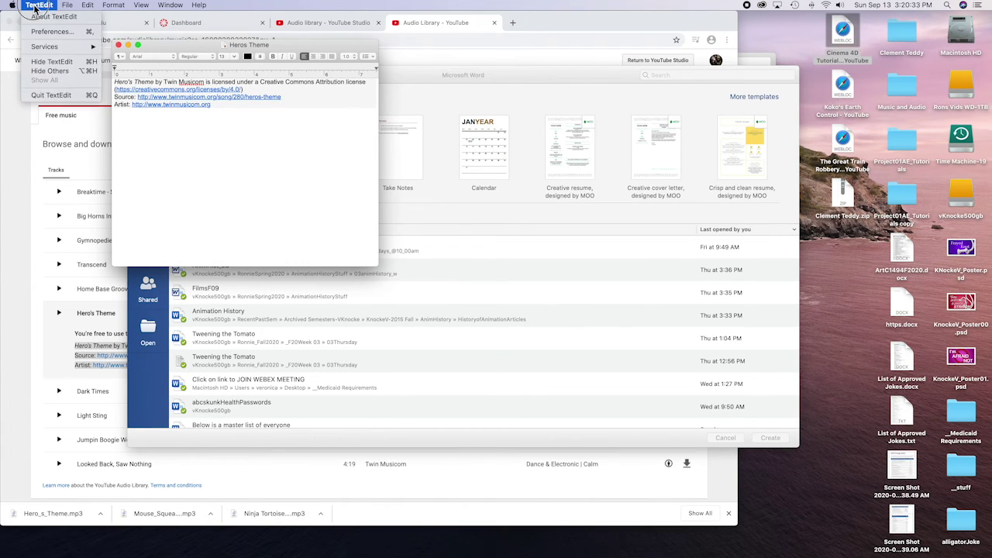
left_click(61, 96)
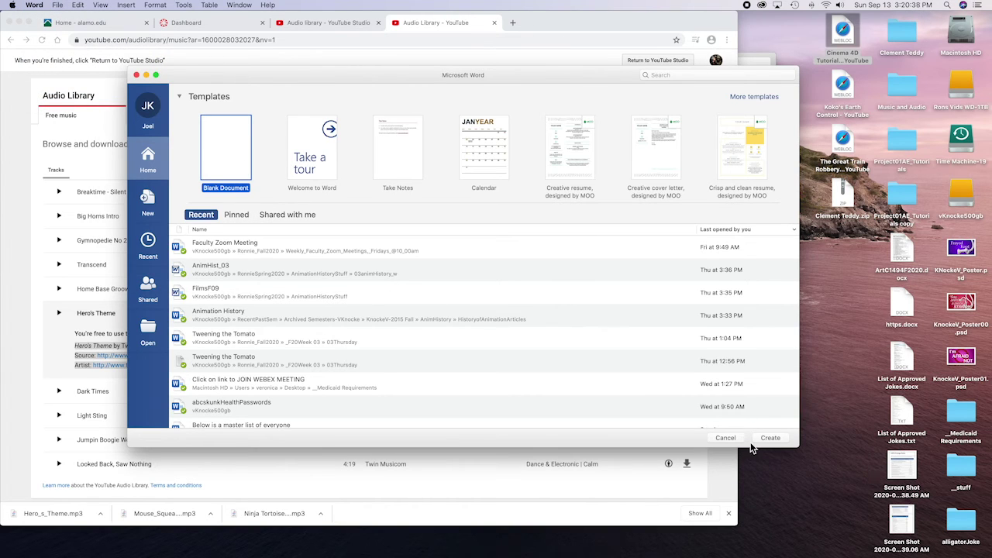
left_click(727, 439)
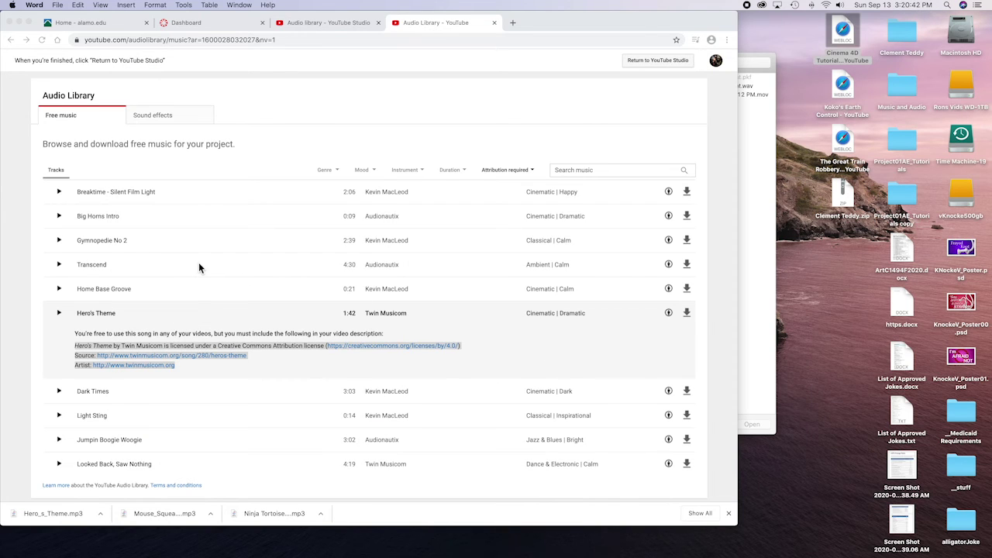
scroll(199, 262, "up", 3)
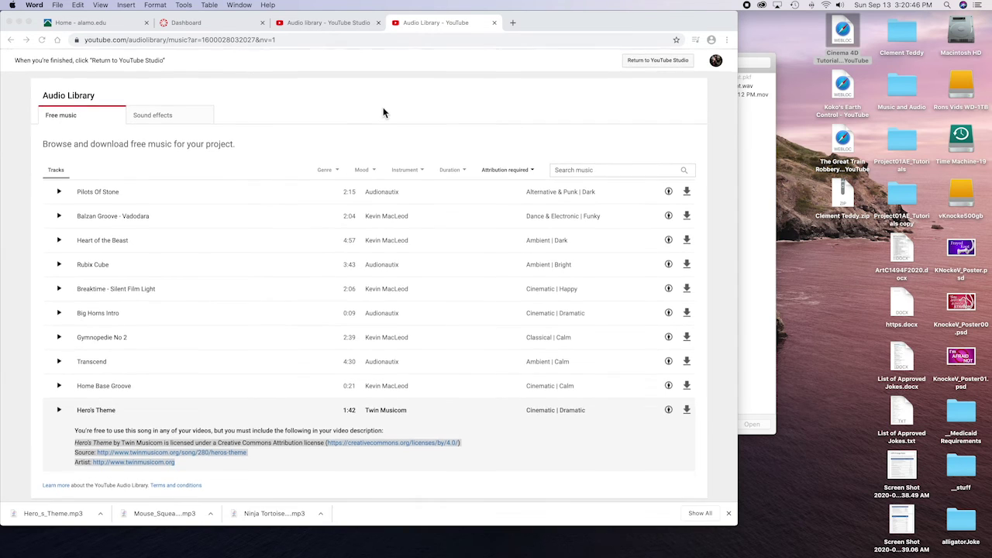
Step: Return to YouTube Studio from the Audio Library and sign out of the channel's account
left_click(652, 62)
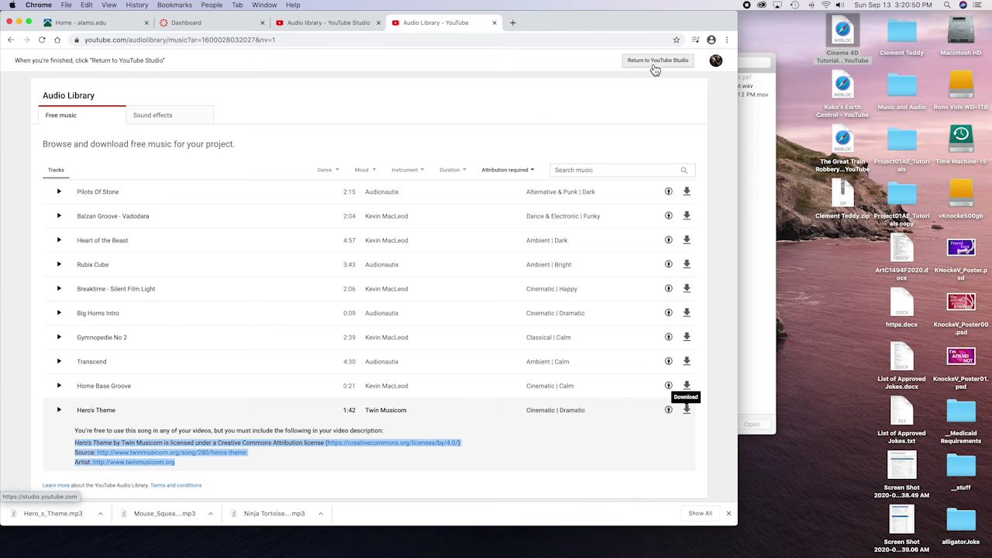
left_click(668, 68)
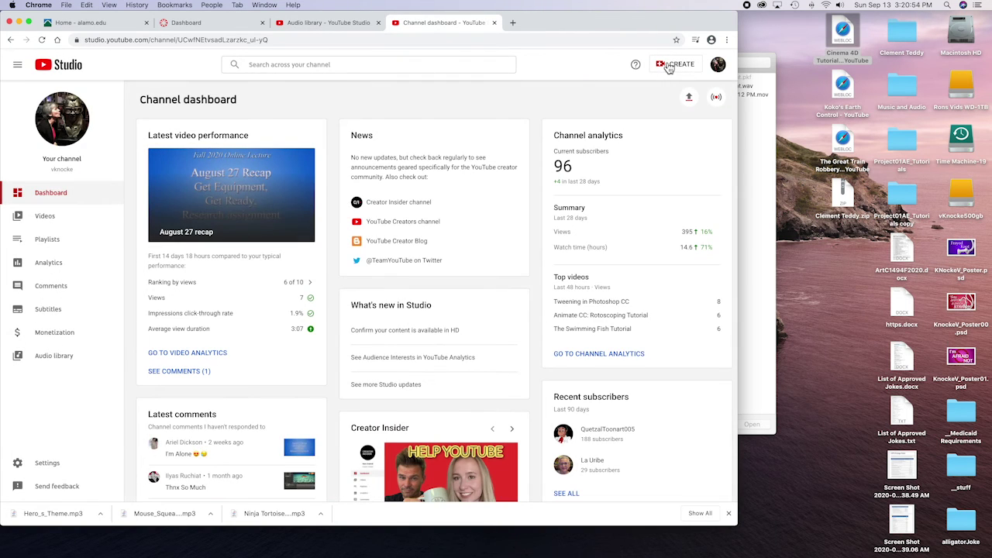
left_click(718, 64)
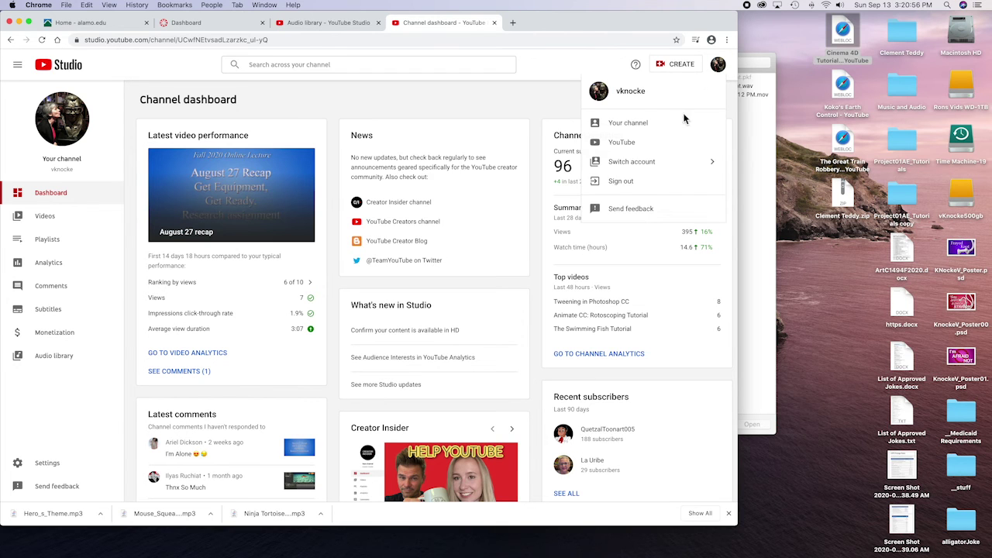
left_click(624, 181)
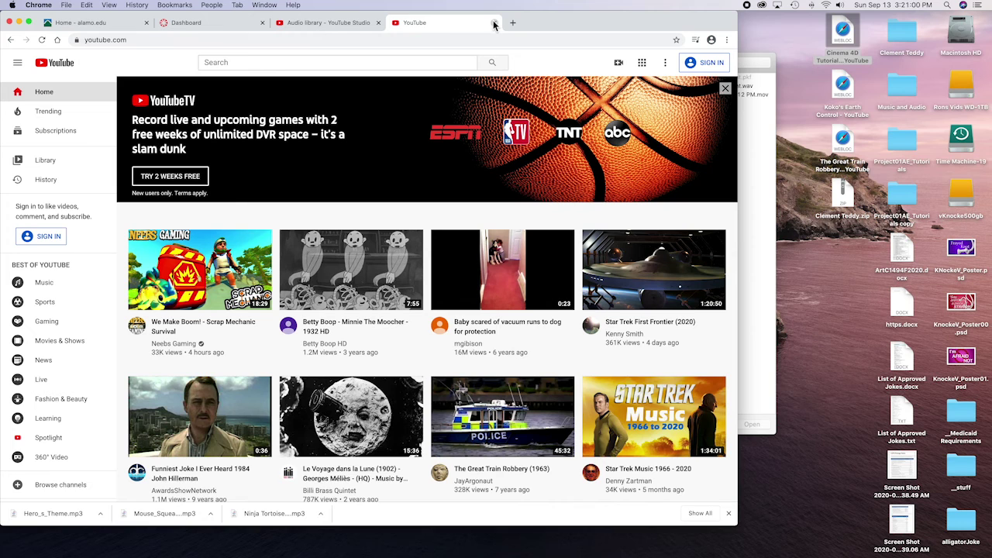
Step: Switch to Finder and open the Desktop's Music and Audio folder in a separate window
mouse_move(168, 552)
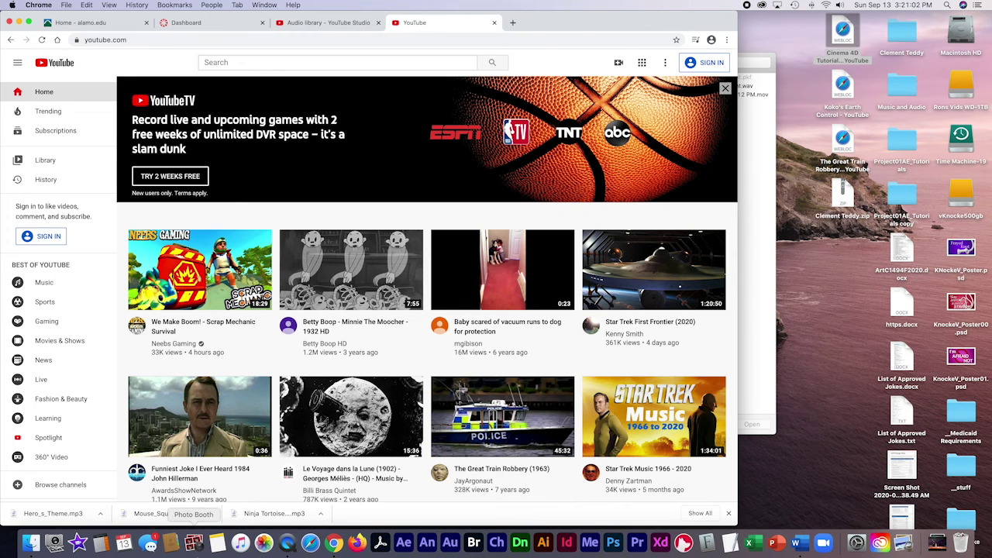
left_click(32, 543)
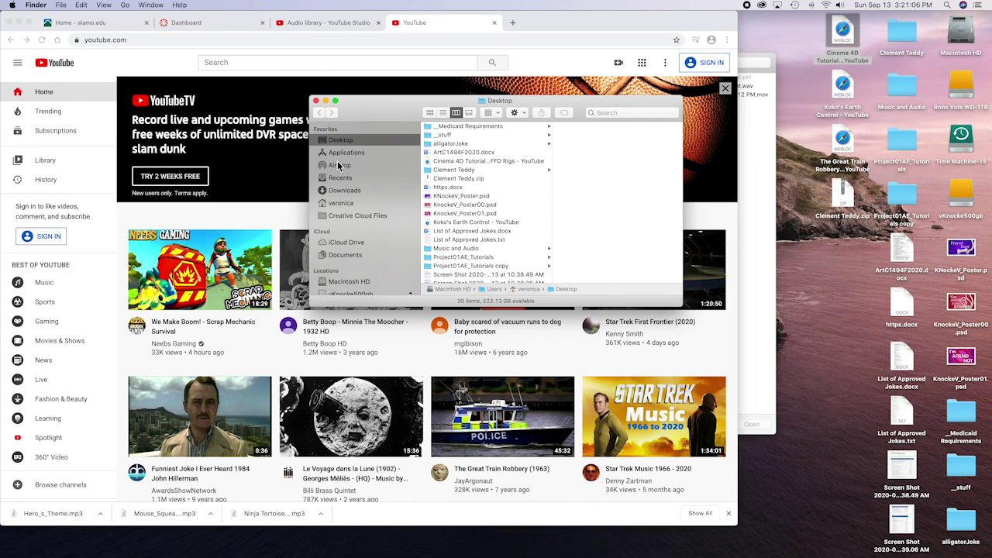
scroll(480, 259, "down", 2)
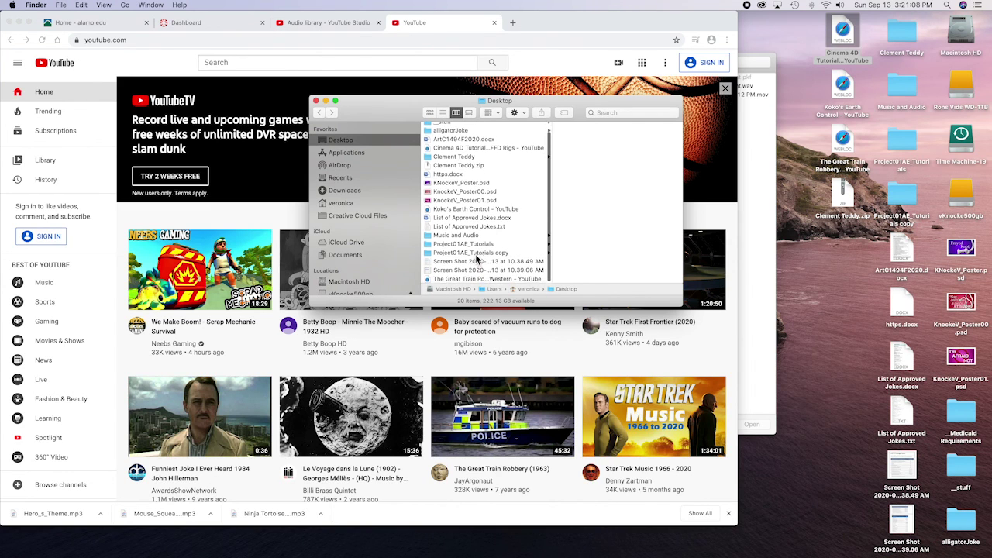
left_click(437, 234)
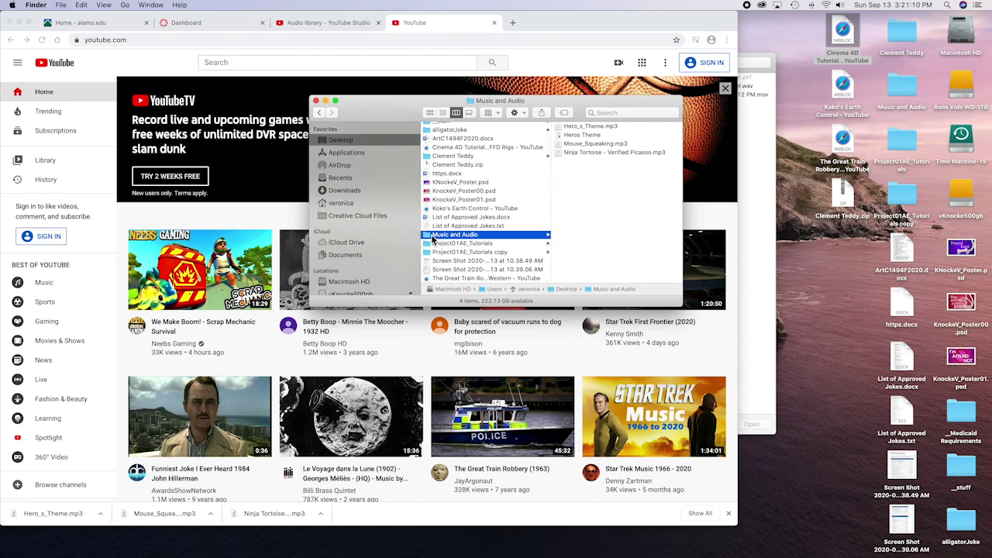
right_click(431, 241)
left_click(466, 237)
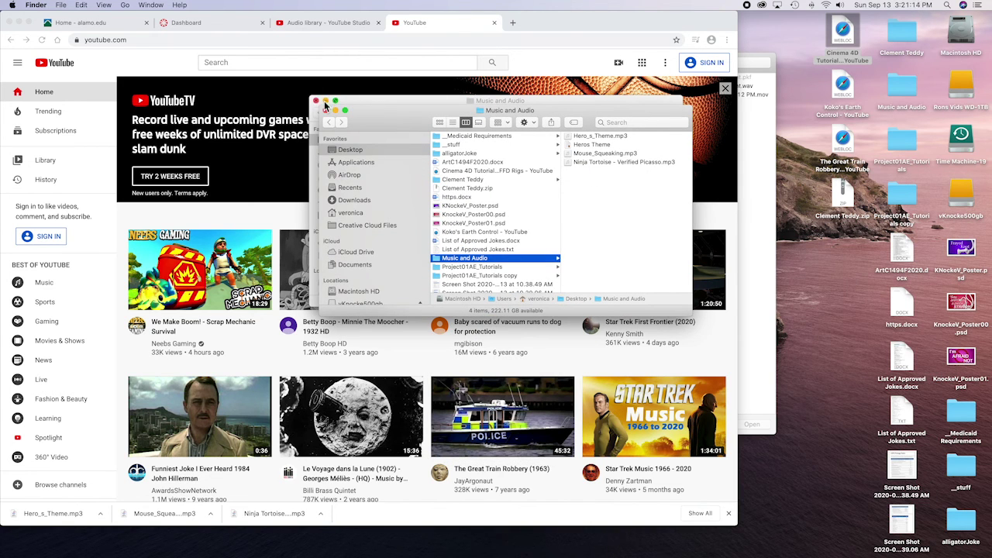
Step: Move and enlarge the Music and Audio window and preview the saved Heros Theme attribution document
left_click_drag(396, 108, 198, 89)
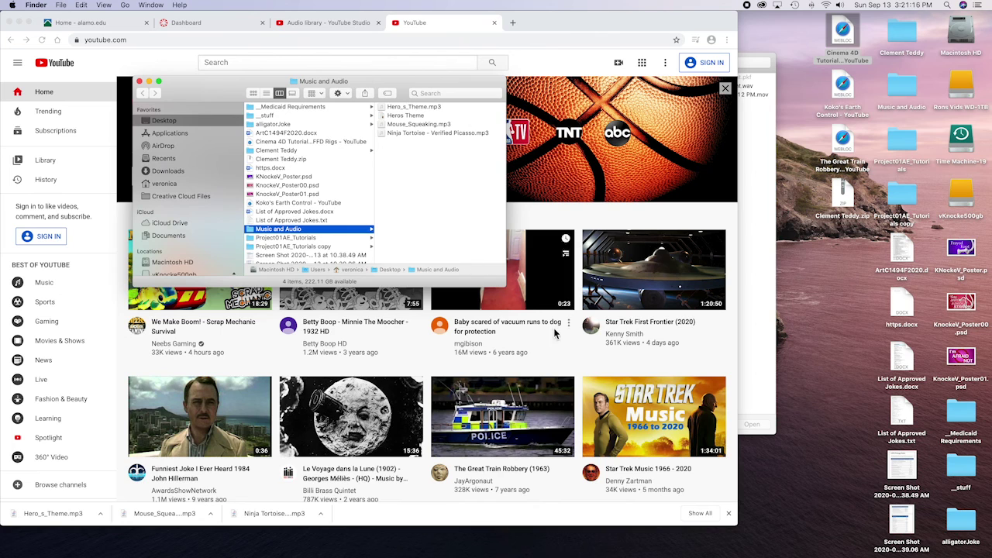
left_click_drag(503, 286, 707, 440)
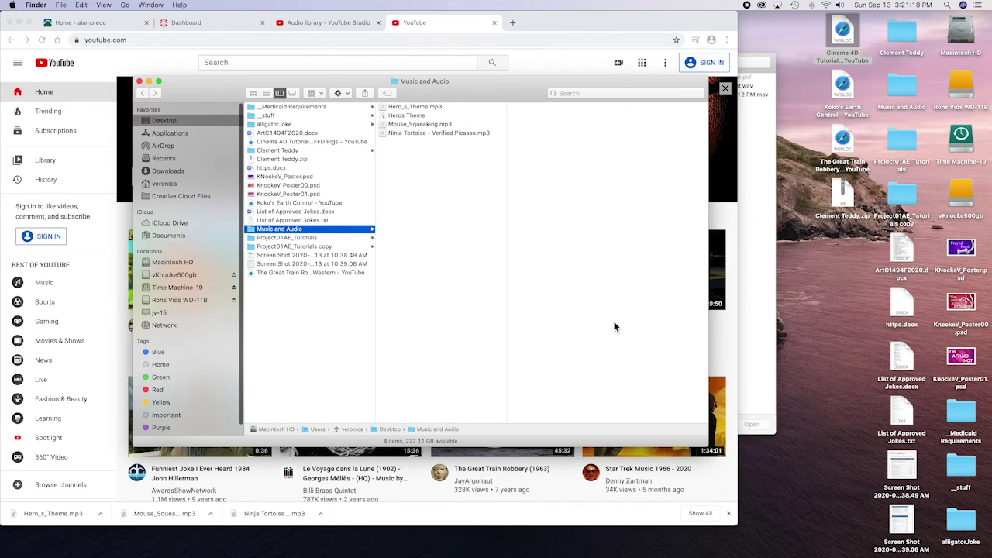
left_click(410, 118)
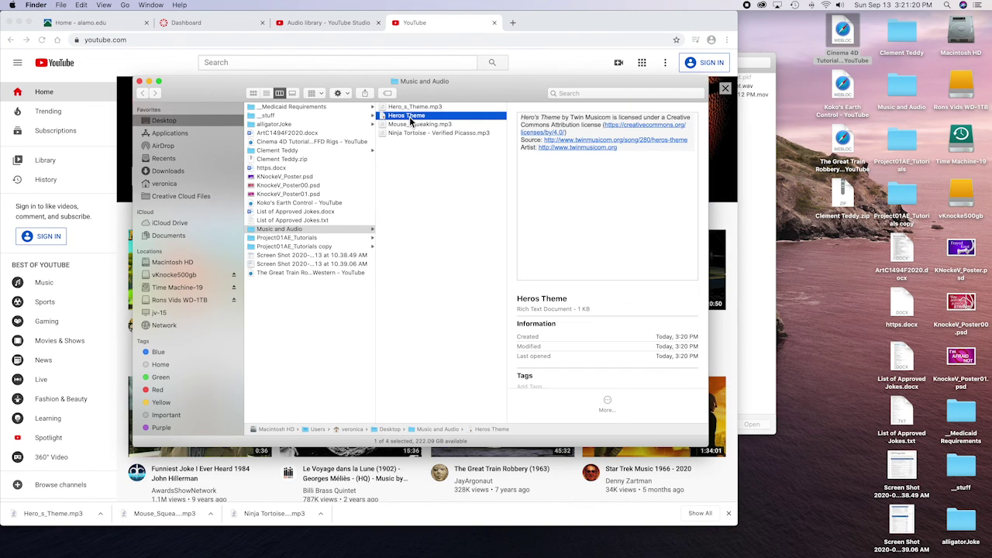